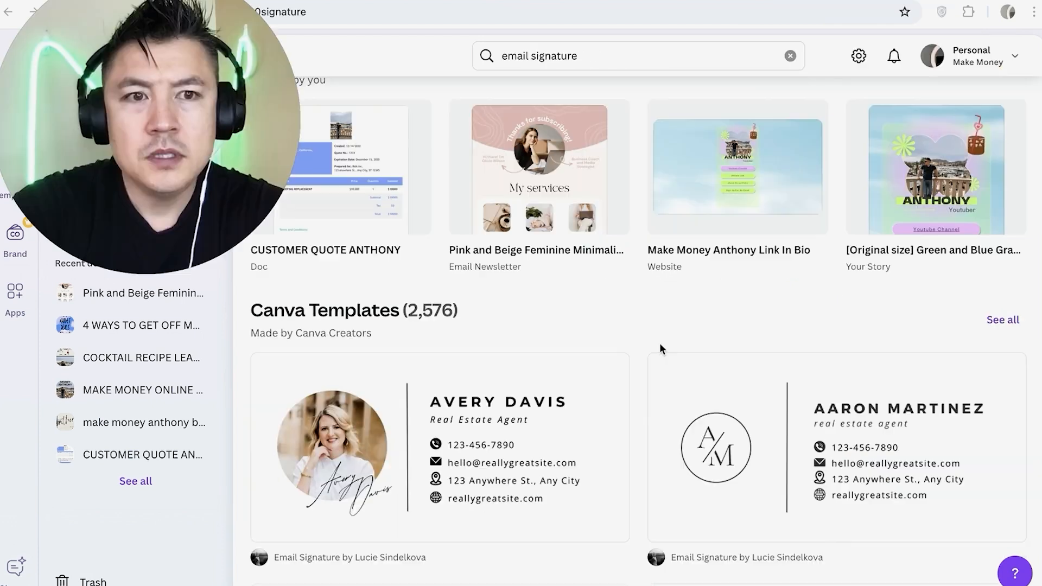
- Open the full list of Canva Templates for the email signature search
scroll(661, 347, "down", 2)
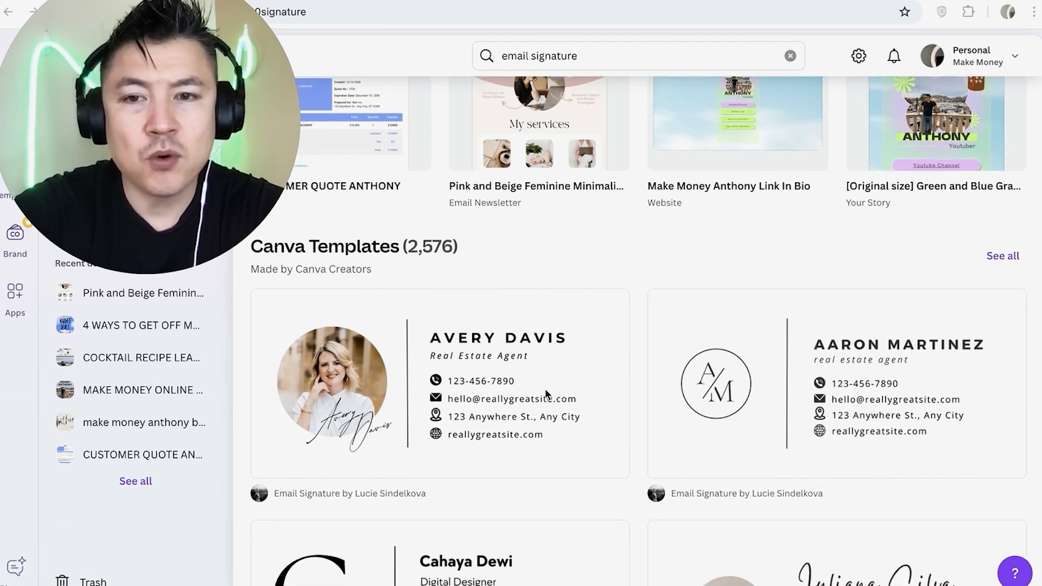
scroll(545, 391, "down", 3)
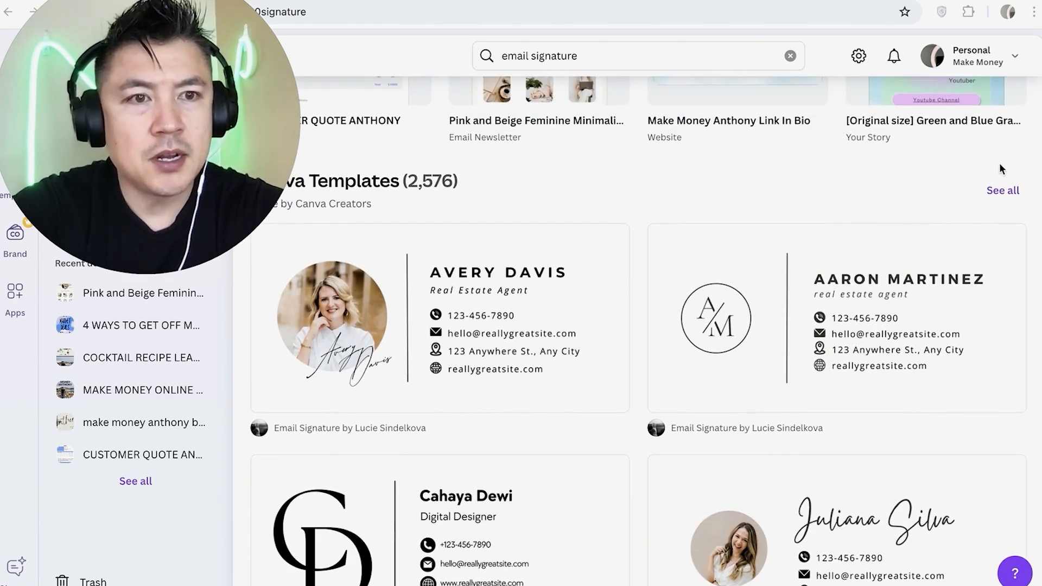
left_click(1002, 196)
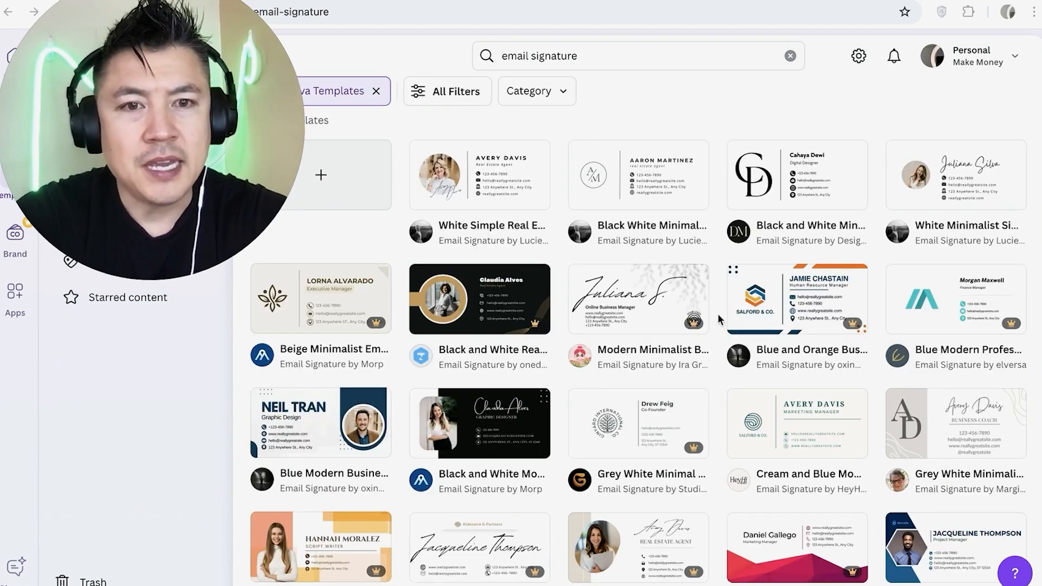
- Look through the email signature templates, comparing their layouts and which ones are marked as premium
scroll(717, 314, "down", 1)
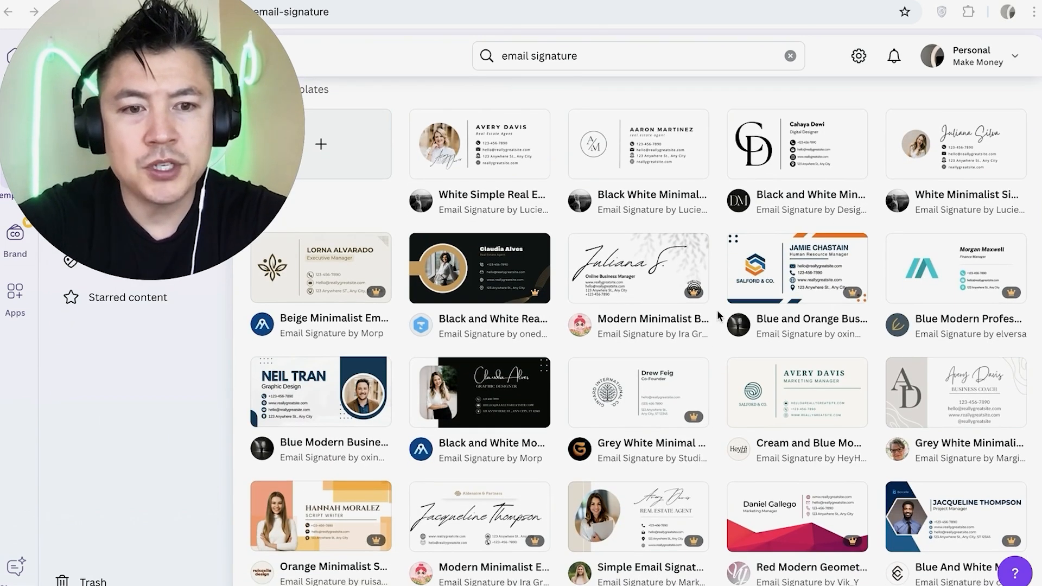
scroll(717, 311, "up", 1)
scroll(717, 311, "down", 1)
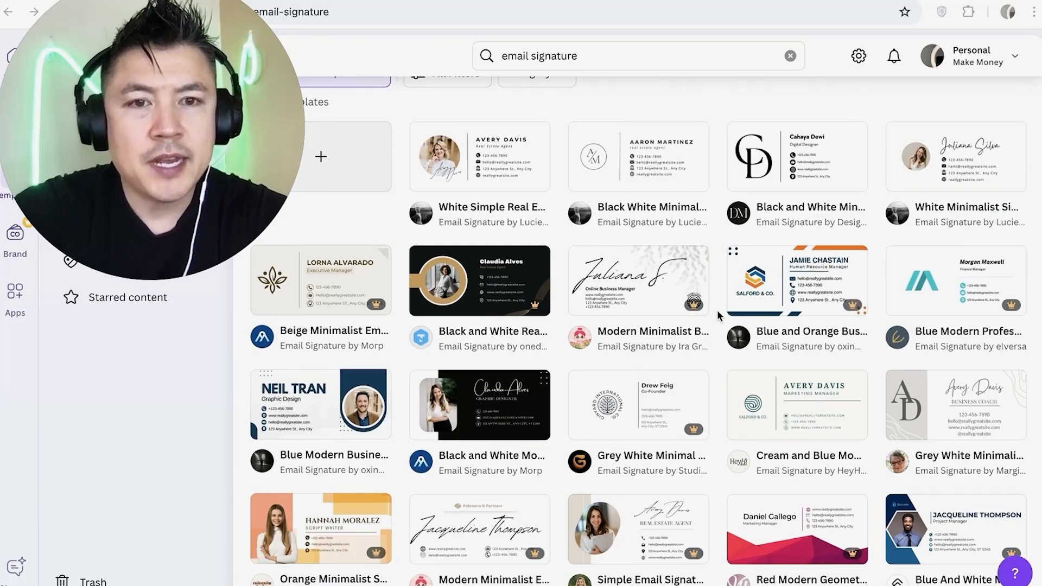
scroll(689, 308, "down", 2)
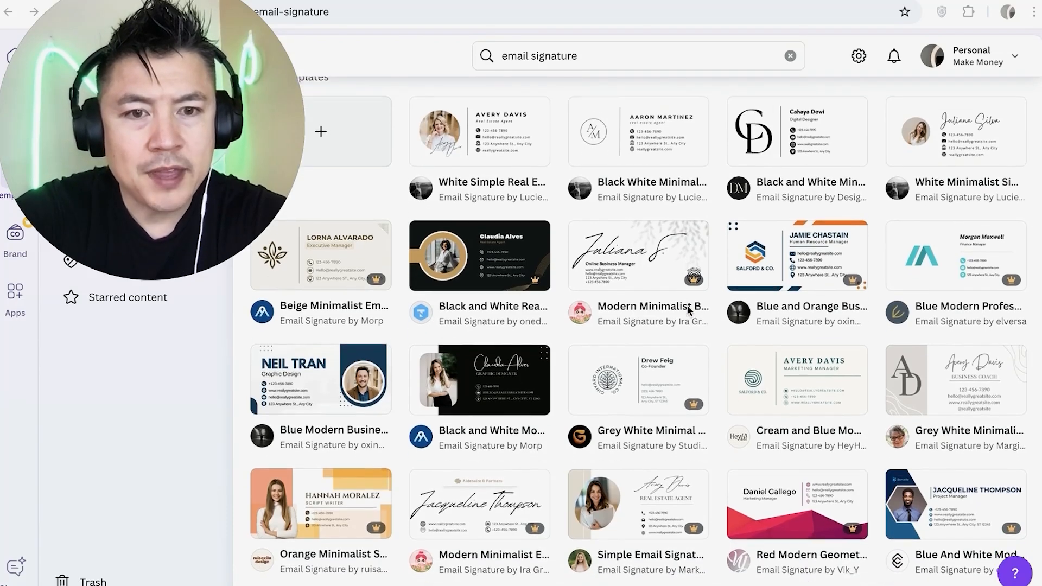
scroll(687, 307, "down", 8)
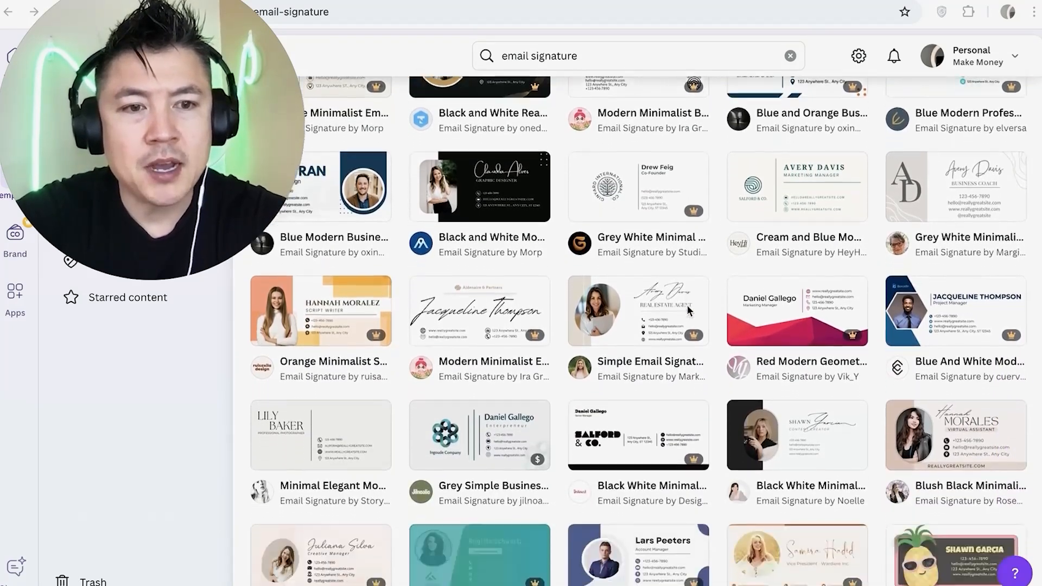
scroll(687, 310, "down", 1)
scroll(689, 311, "up", 1)
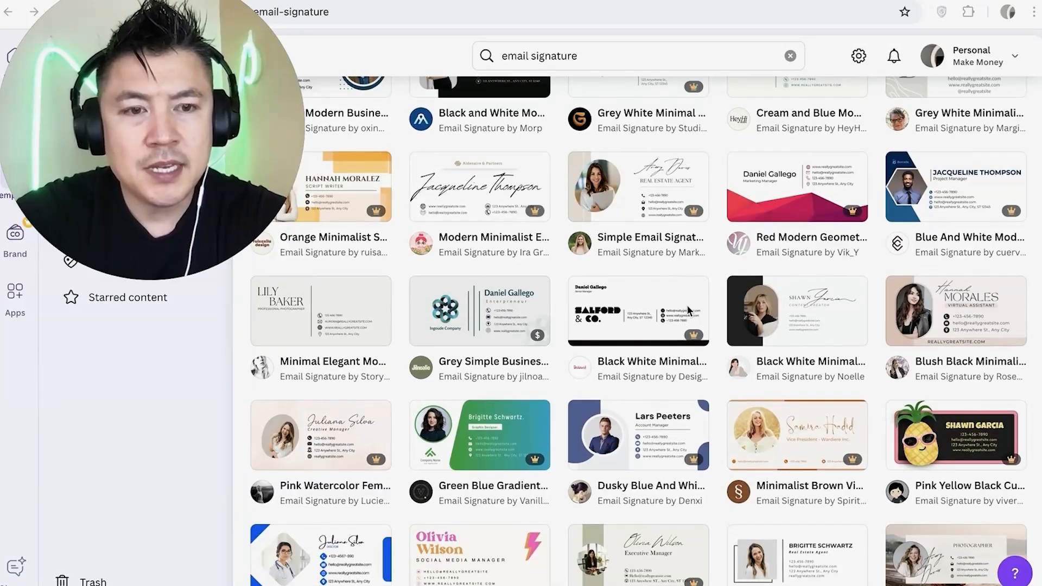
scroll(688, 310, "up", 11)
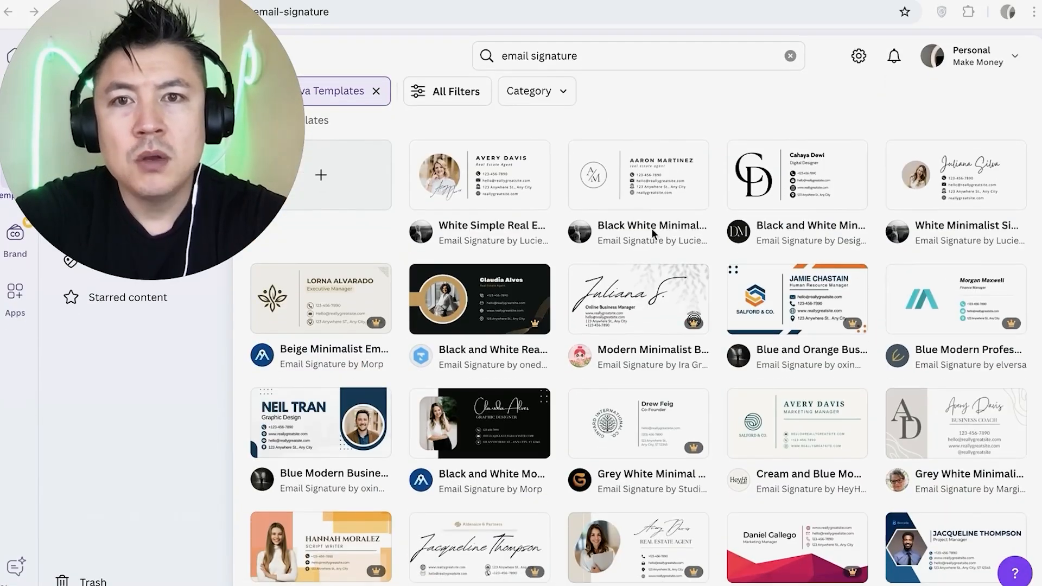
- Filter the email signature templates by price to show only Free ones
left_click(429, 93)
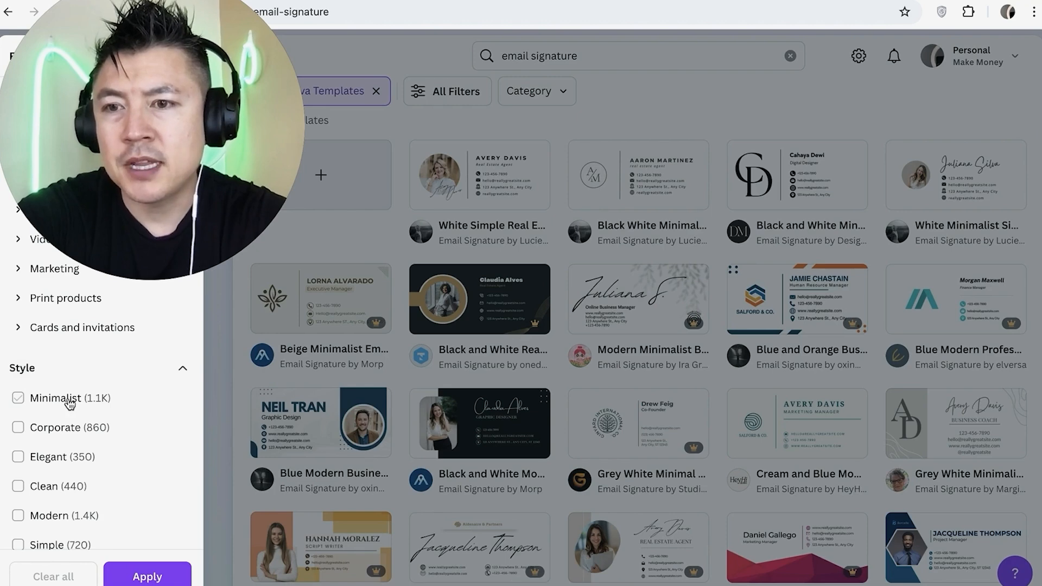
scroll(69, 403, "down", 10)
left_click(49, 400)
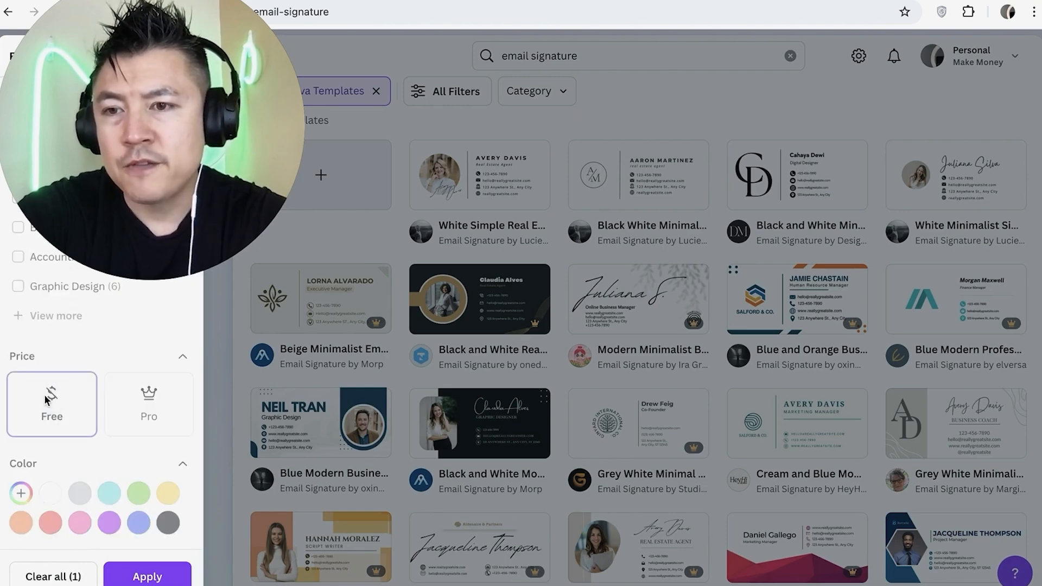
left_click(146, 575)
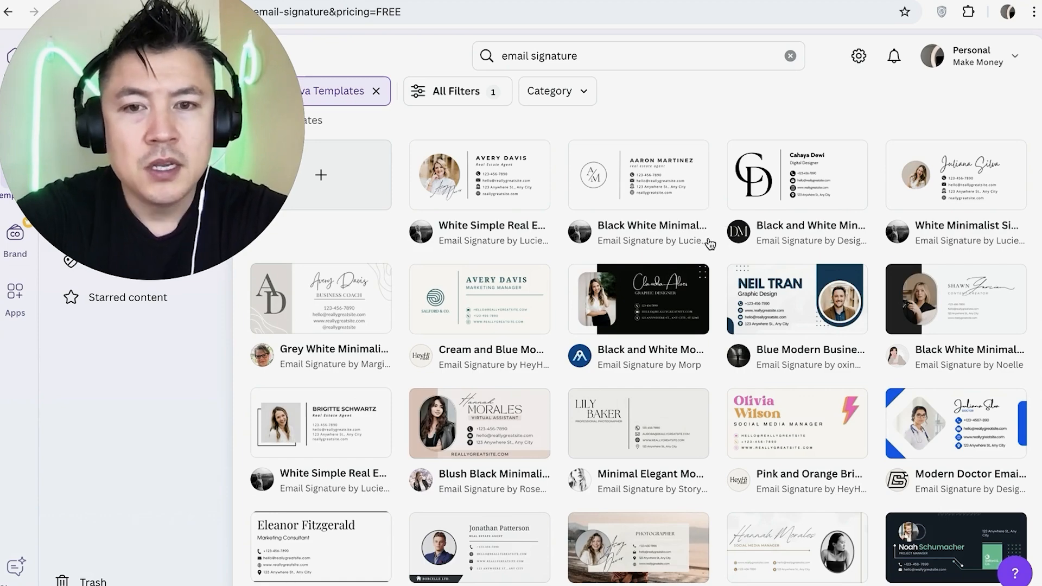
- Find the Neutral Business Professional Email Signature template with the grey photo panel and open its preview
scroll(709, 239, "down", 1)
scroll(710, 242, "down", 4)
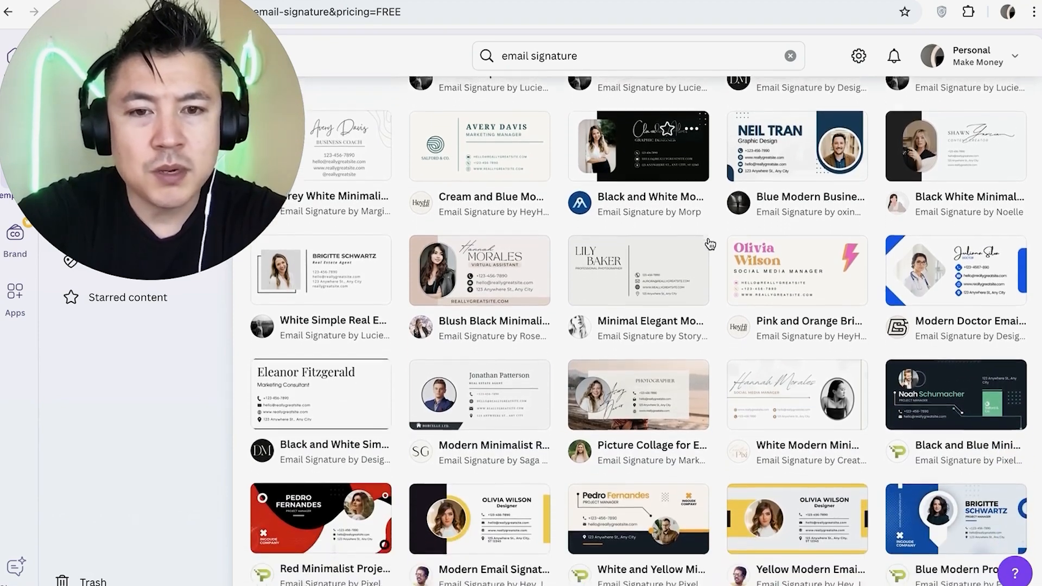
scroll(709, 242, "down", 10)
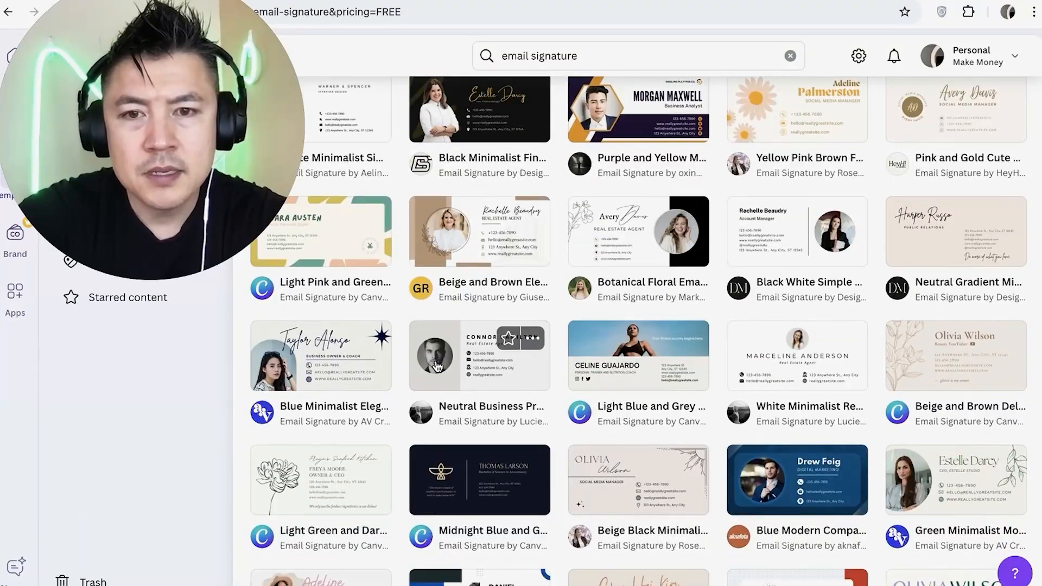
left_click(466, 351)
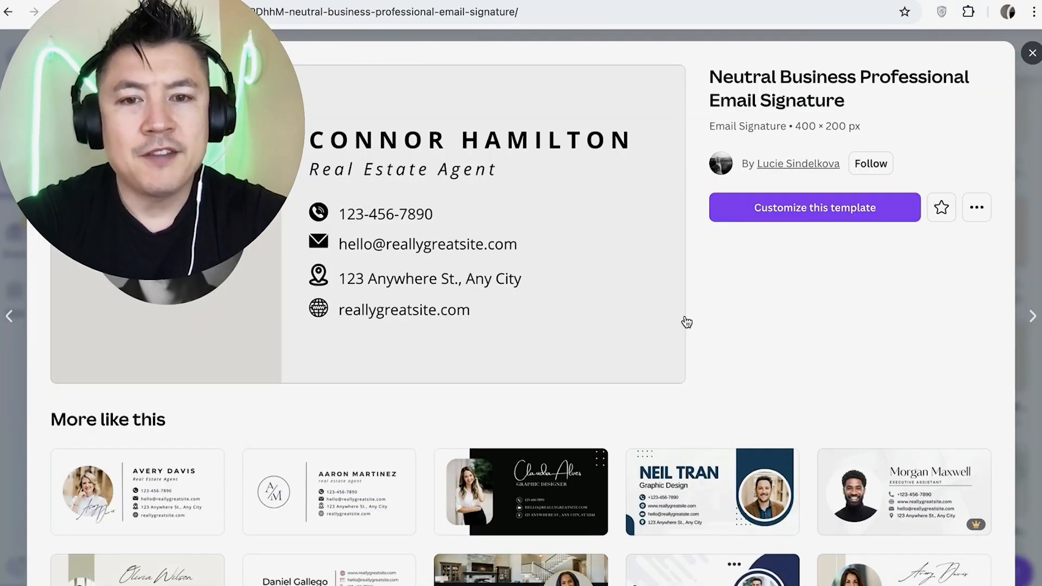
- Check the similar designs under the preview, and open the Neutral Business Professional template for customizing
scroll(629, 345, "down", 2)
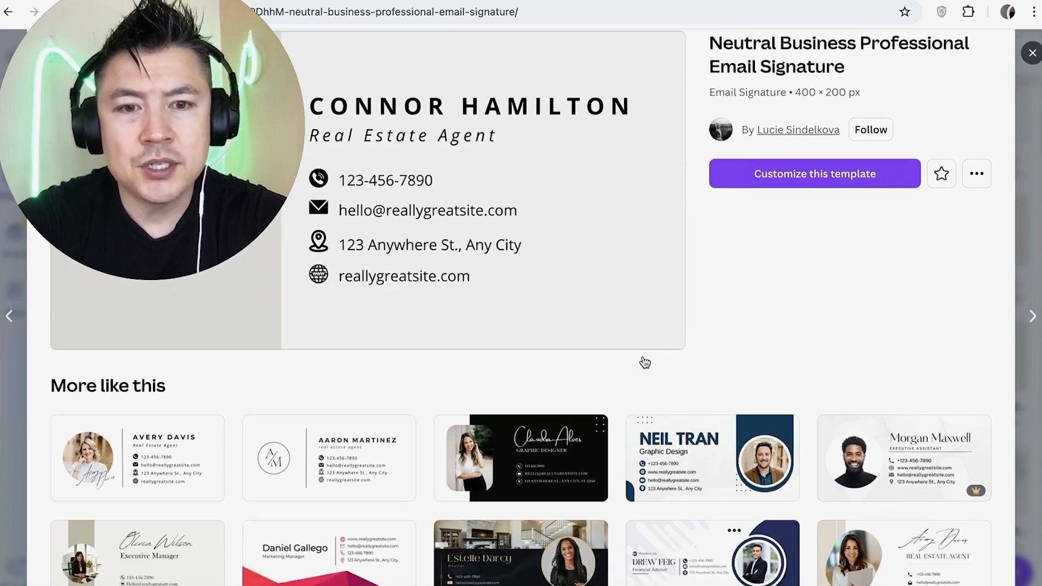
scroll(730, 316, "down", 1)
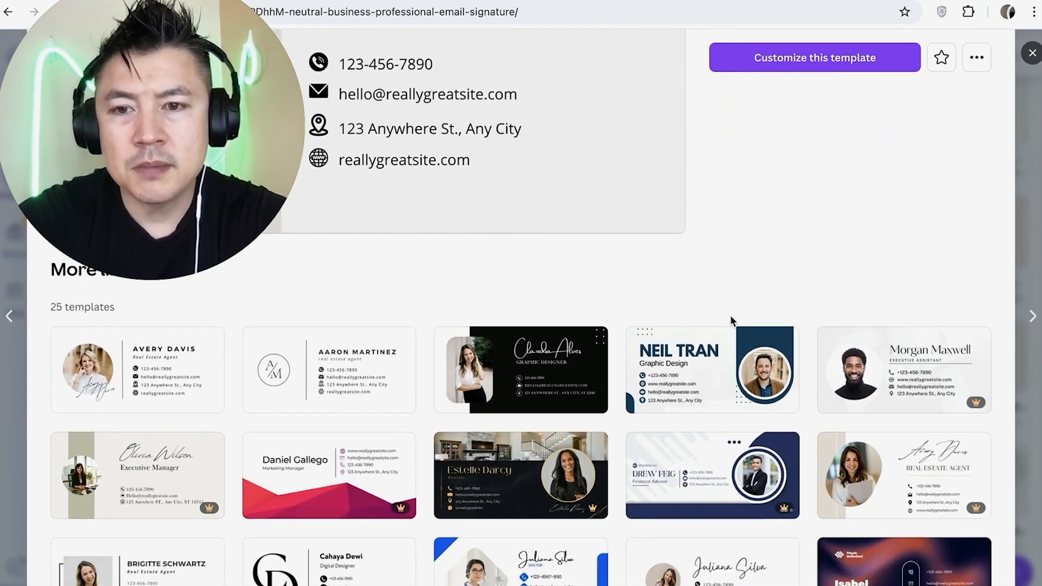
scroll(731, 317, "down", 2)
scroll(731, 318, "up", 5)
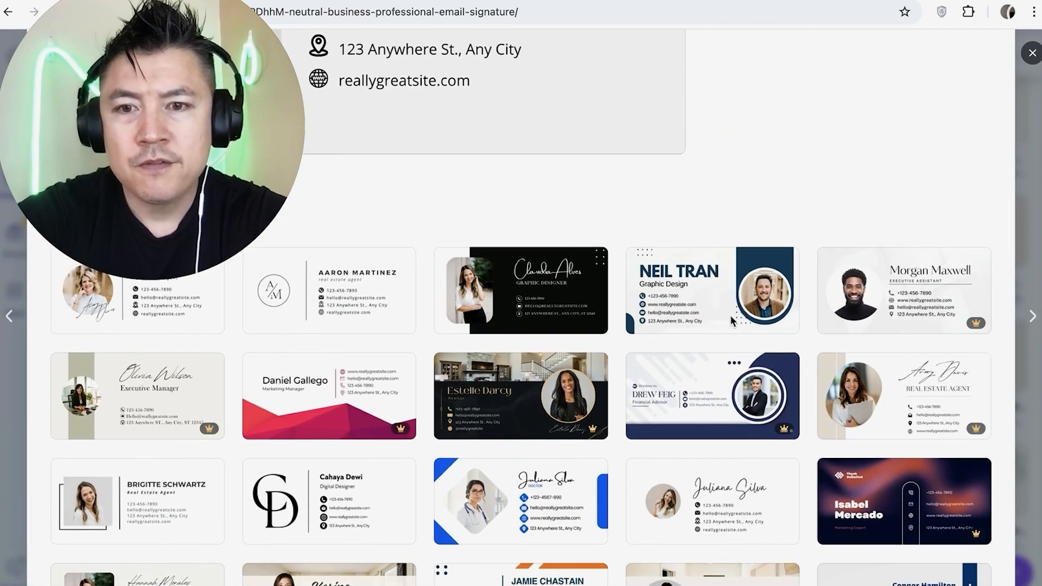
scroll(565, 279, "down", 1)
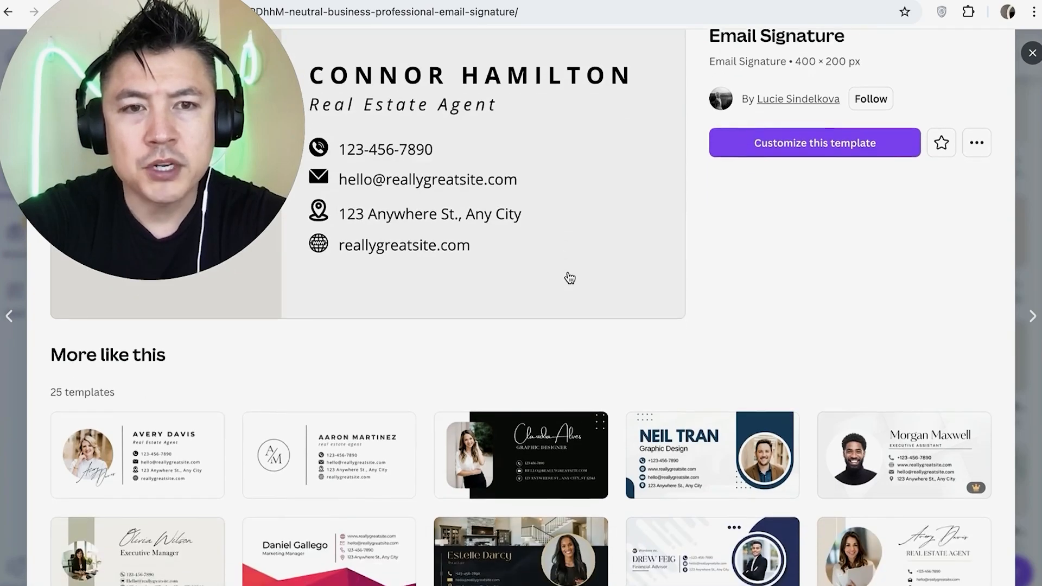
scroll(616, 245, "up", 1)
left_click(779, 203)
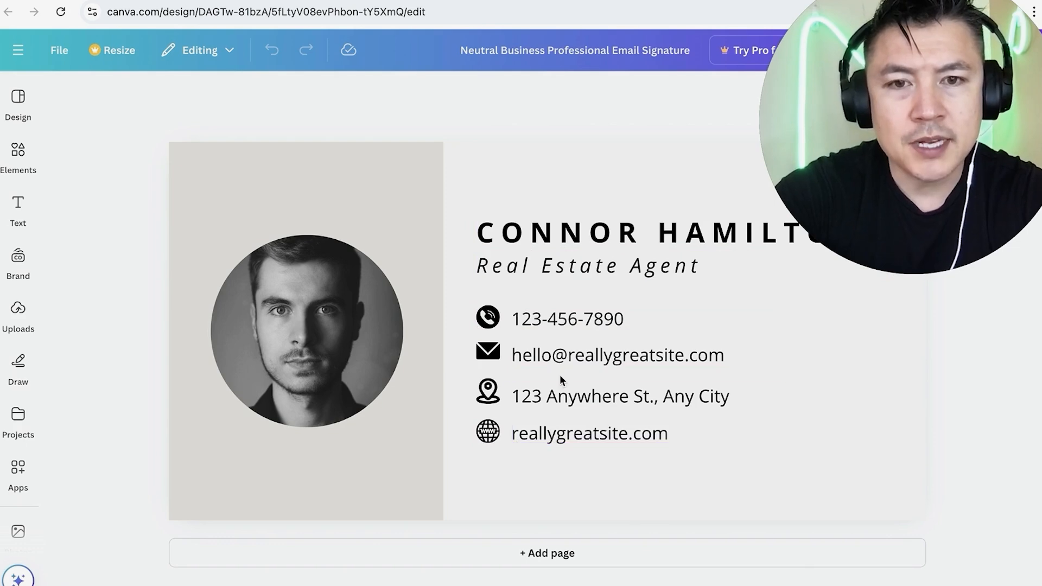
- Replace the placeholder name in the signature's heading with "MAKE MONEY ANTHONY"
left_click(529, 236)
double_click(528, 236)
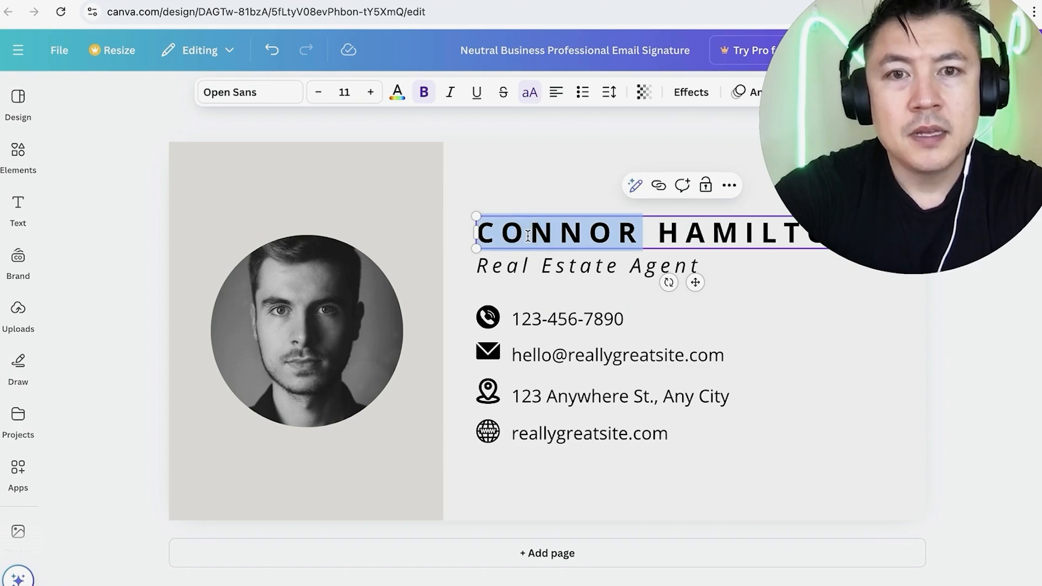
triple_click(527, 235)
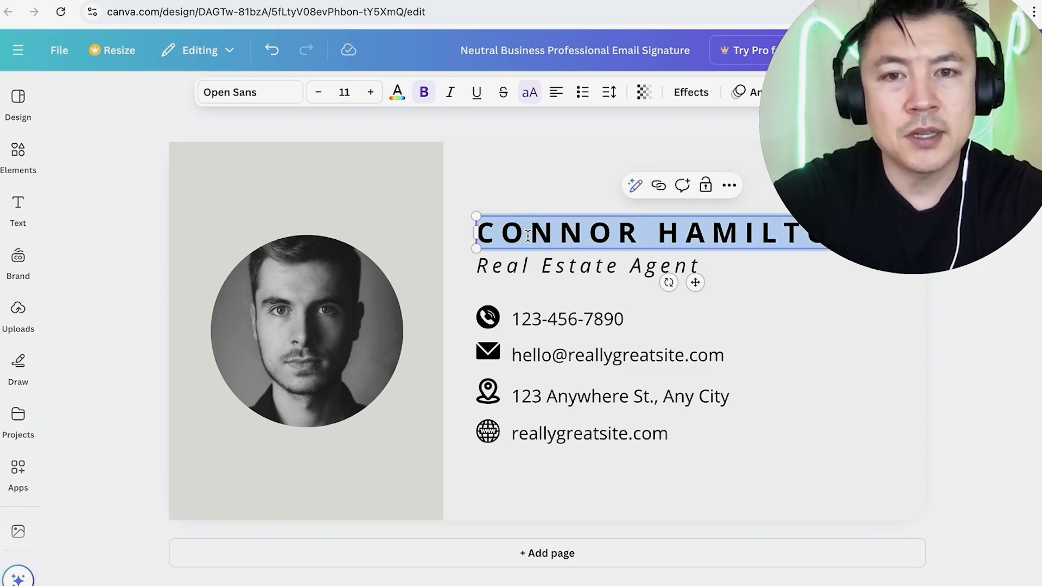
type("MAKE MONEY ANTHONY")
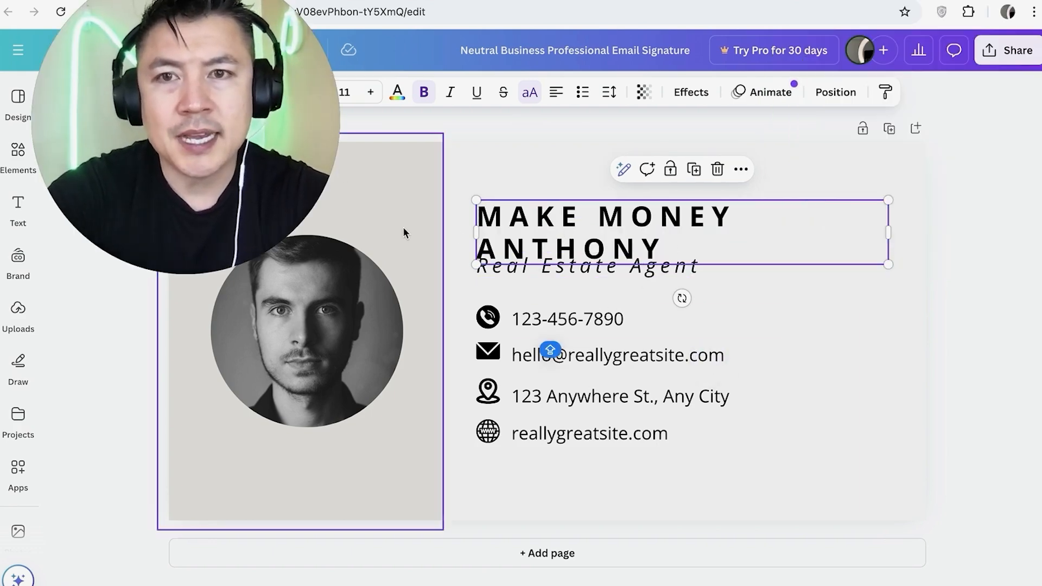
- Reduce the heading's font size to 9 and nudge the heading slightly closer to the job title
double_click(695, 242)
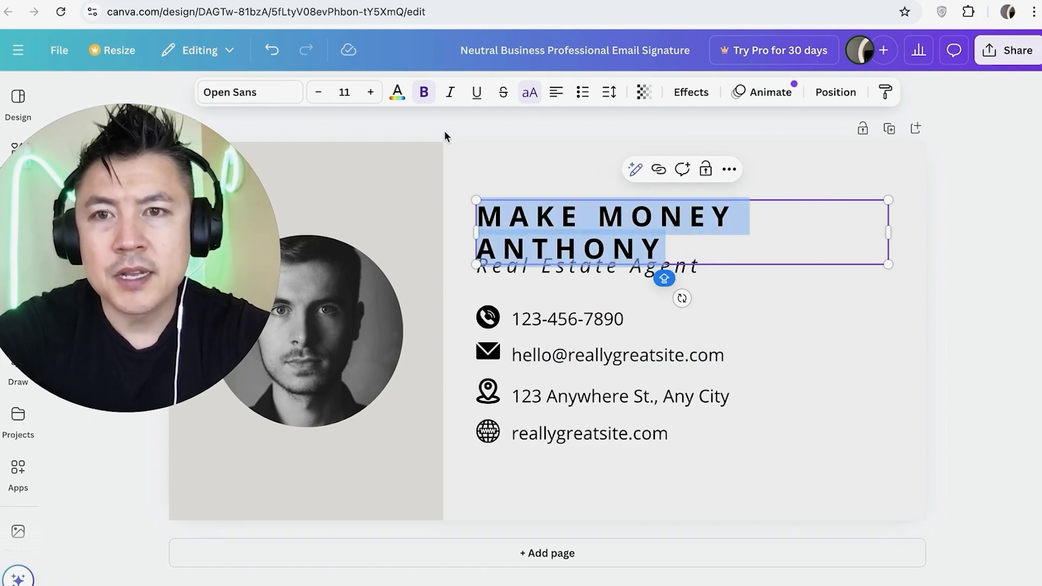
left_click(317, 92)
left_click(316, 93)
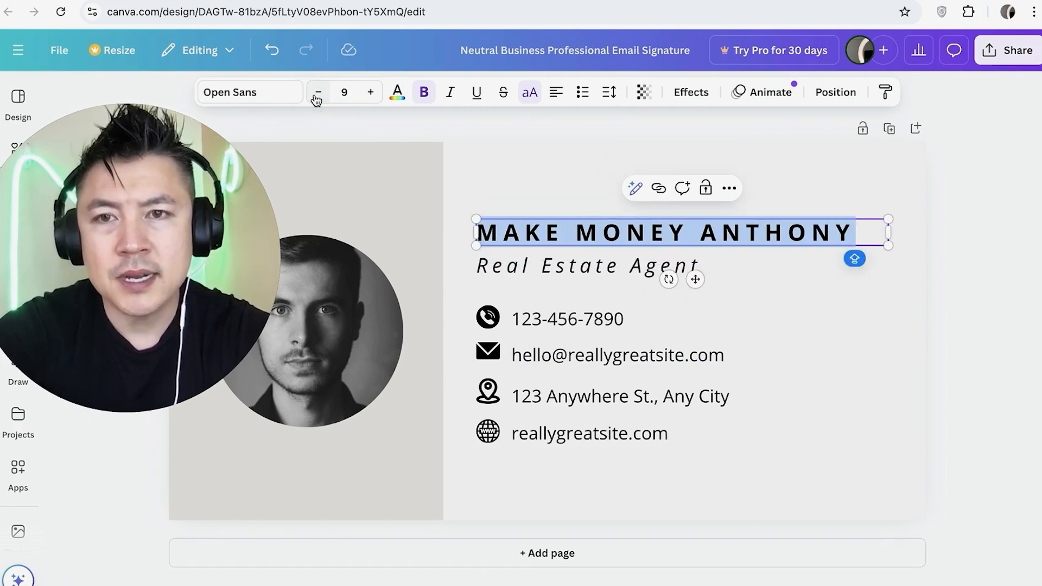
left_click(769, 323)
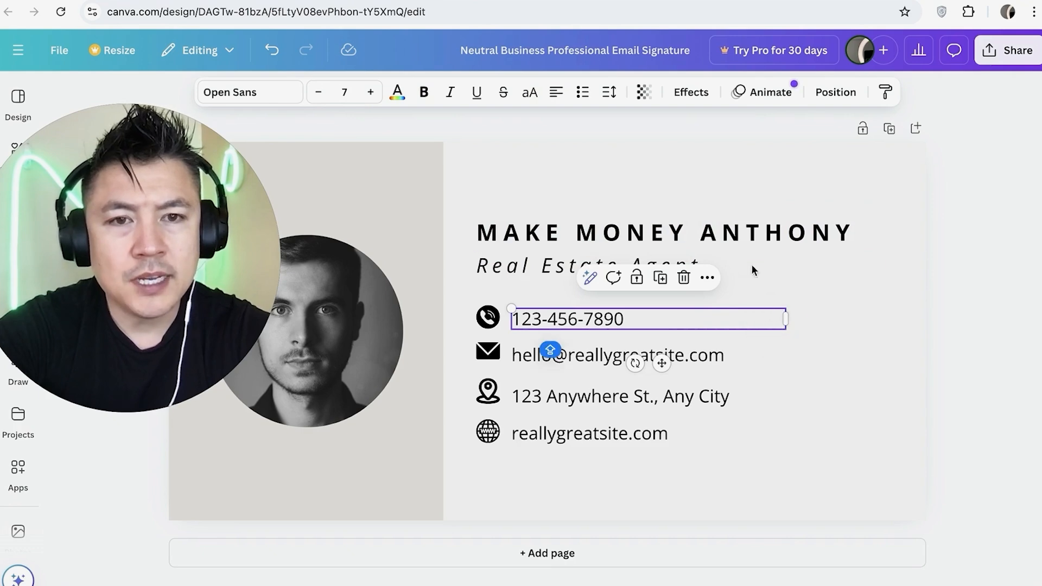
left_click(731, 242)
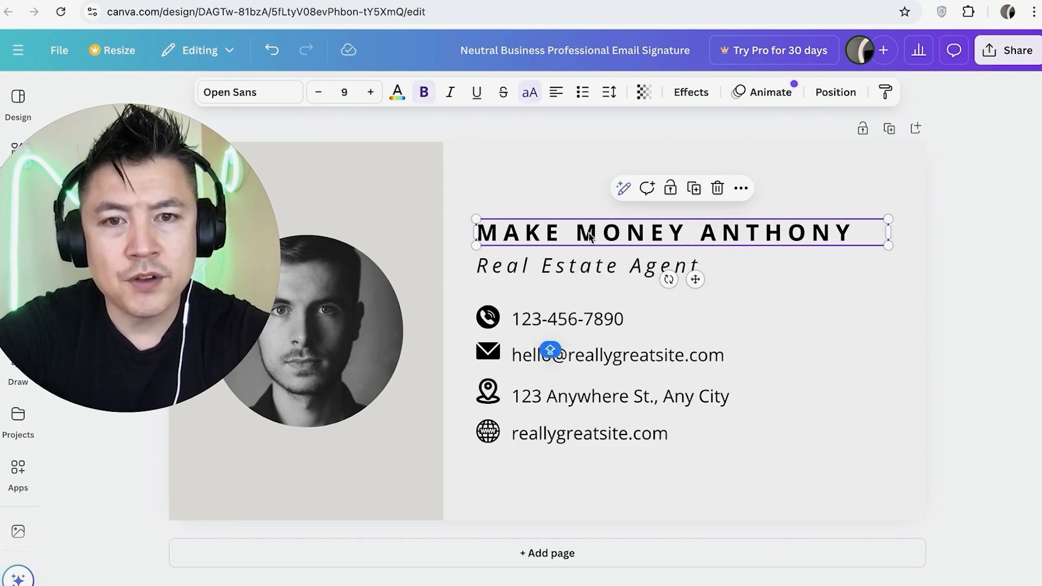
left_click_drag(601, 235, 602, 234)
- Change the job title to "YOUTUBER" and replace the placeholder phone number with the contact's phone number
double_click(558, 265)
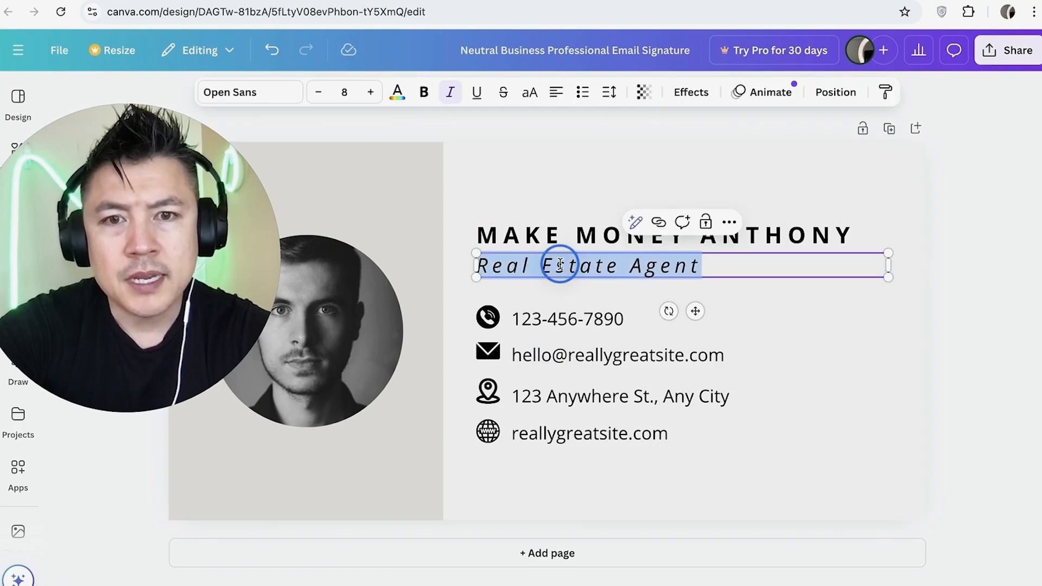
type("YOUTUBER")
left_click(608, 319)
double_click(608, 319)
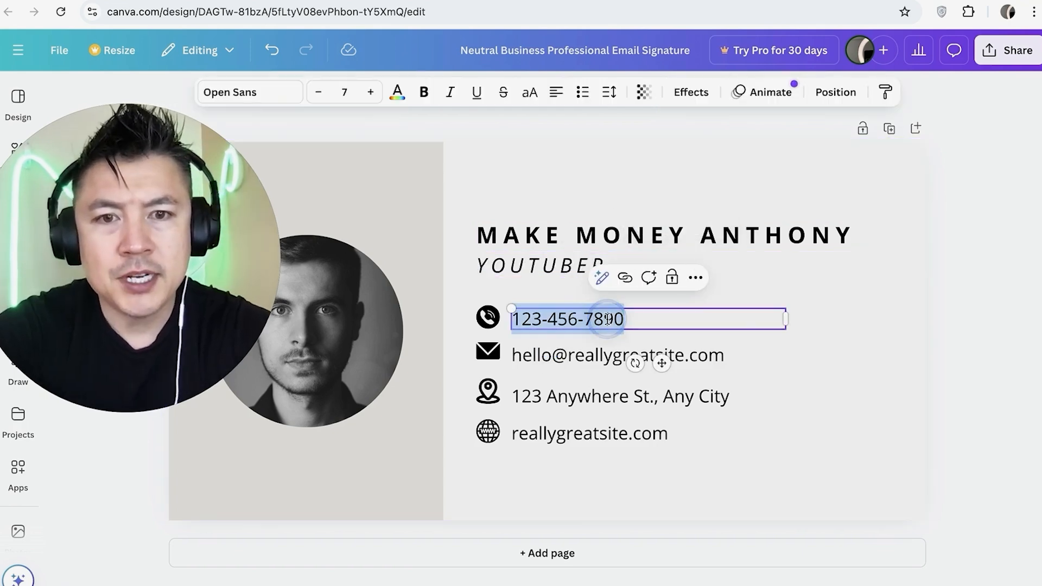
type("310.555.5555")
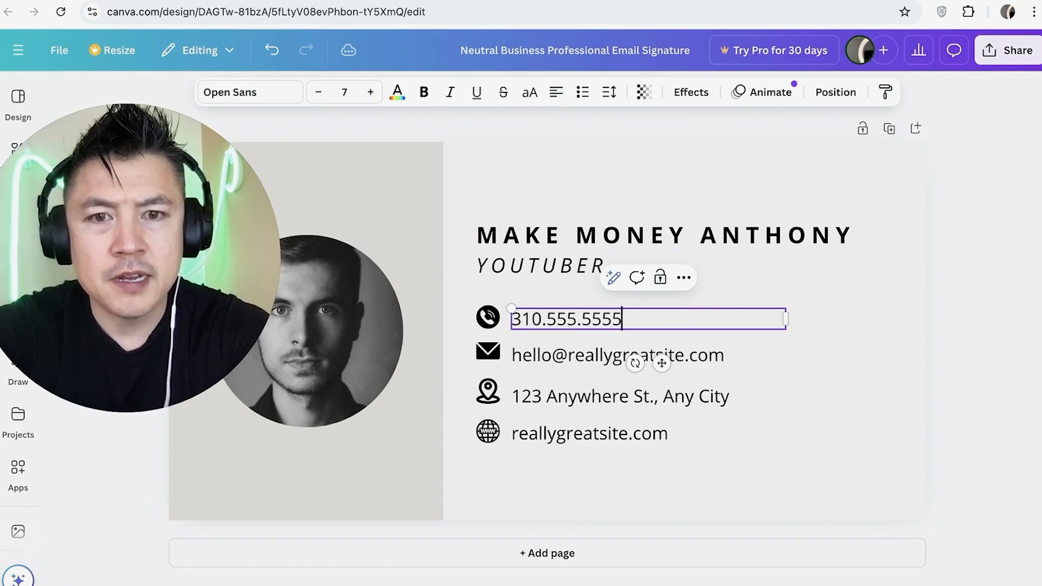
- Replace the placeholder e-mail address with the contact's e-mail in capital letters
left_click(688, 352)
double_click(688, 353)
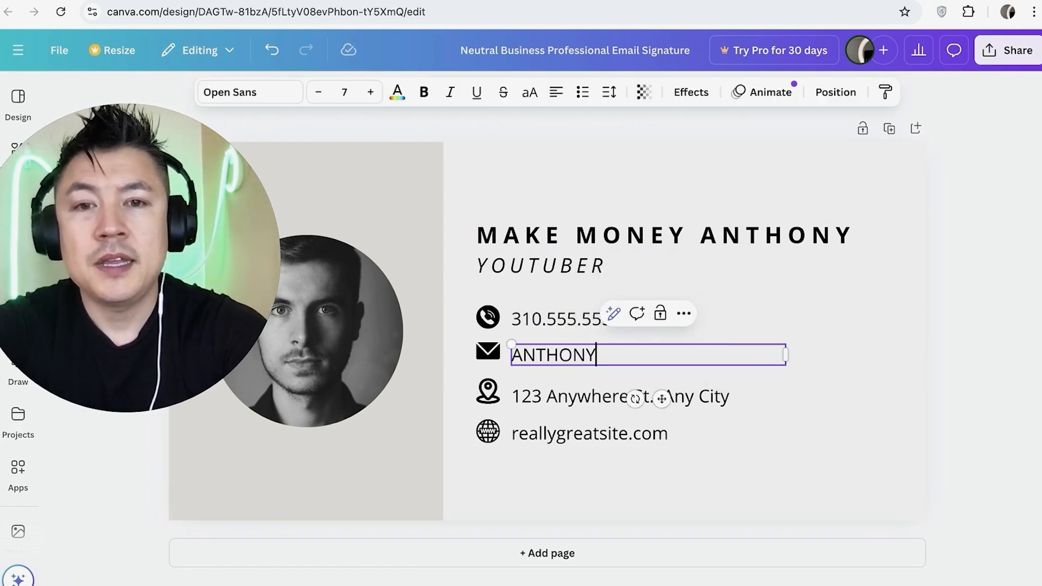
- Delete the street address line and its location pin icon from the signature
left_click(680, 397)
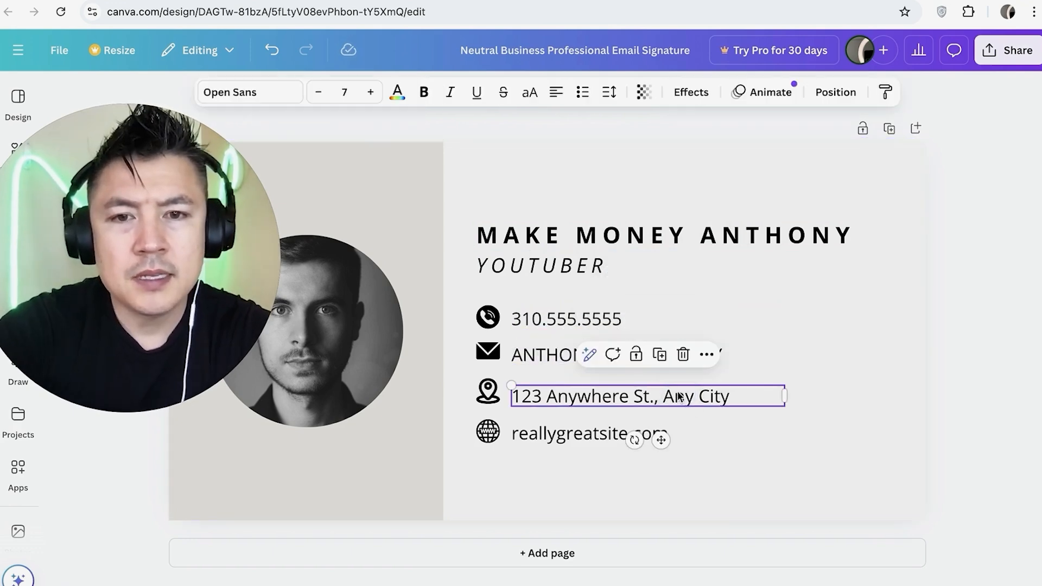
left_click(755, 479)
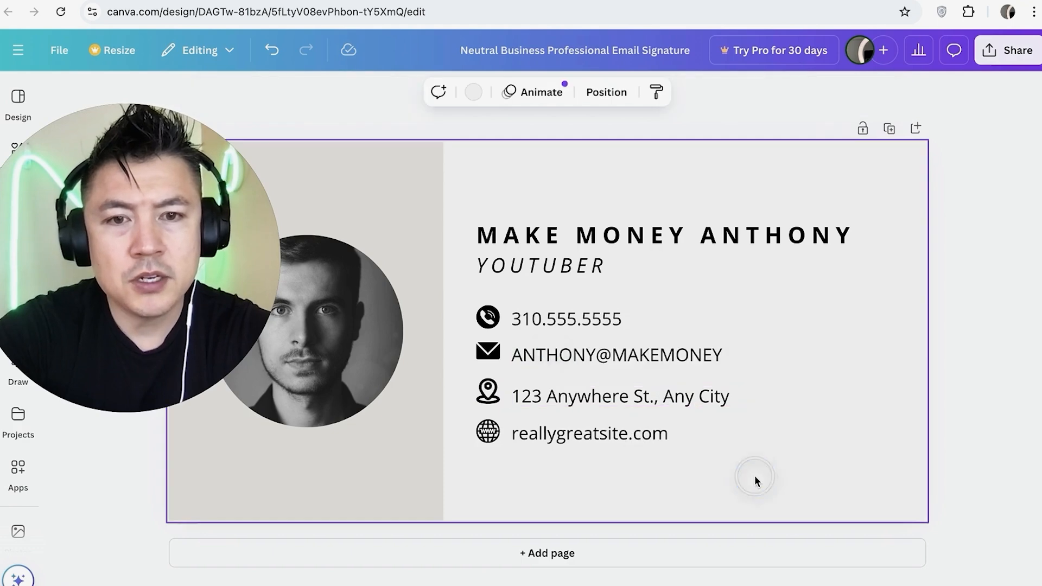
left_click(642, 407)
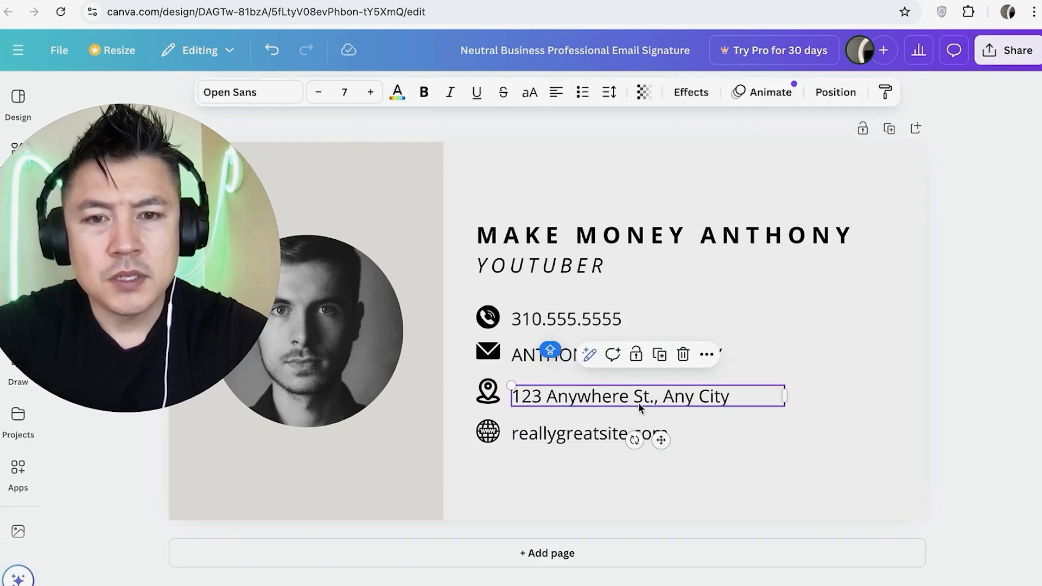
key("Delete")
left_click(488, 391)
key("Delete")
- Replace the placeholder website address with "YOUTUBE.COM"
left_click(624, 434)
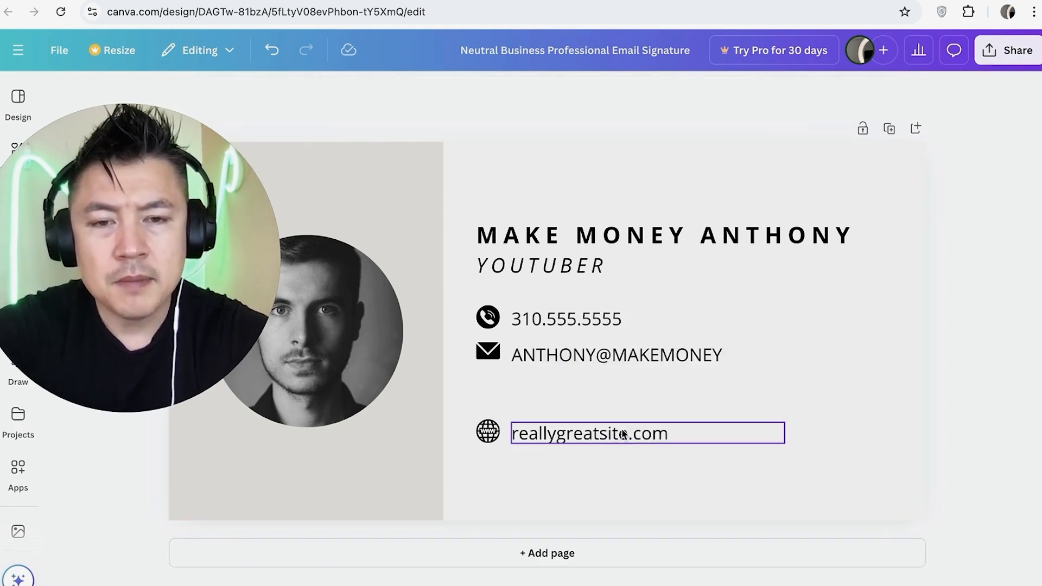
double_click(649, 432)
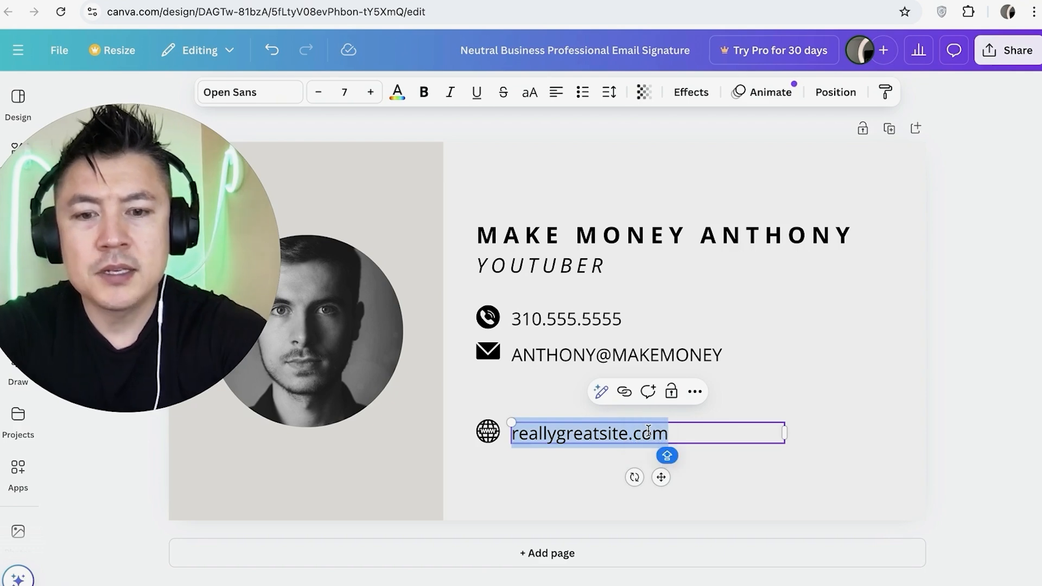
type("YOUTUBE.COM")
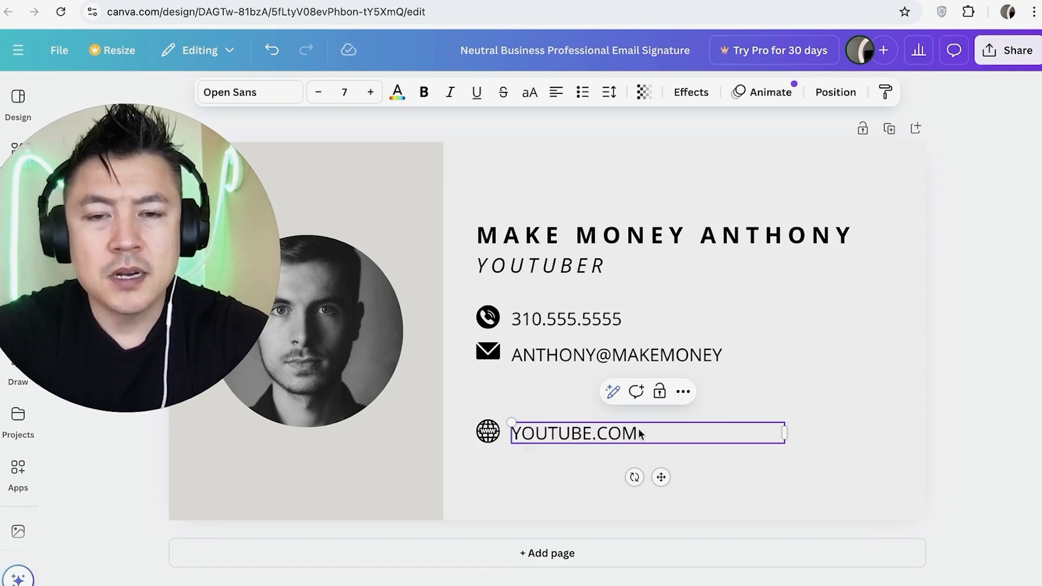
left_click(568, 387)
- Move the website text and its globe icon up to close the gap below the e-mail line
left_click(574, 433)
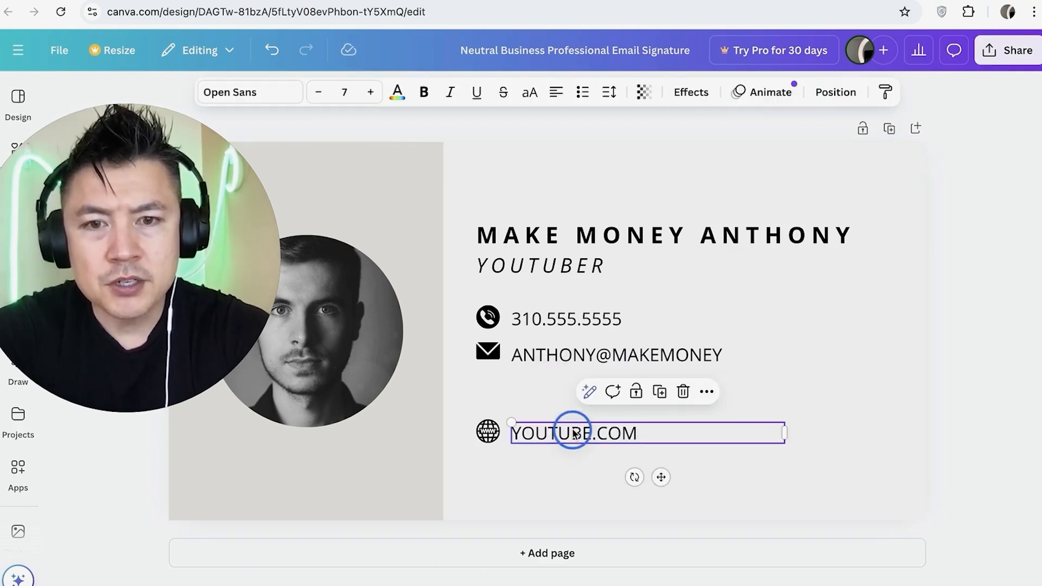
left_click_drag(573, 433, 575, 391)
left_click(492, 434)
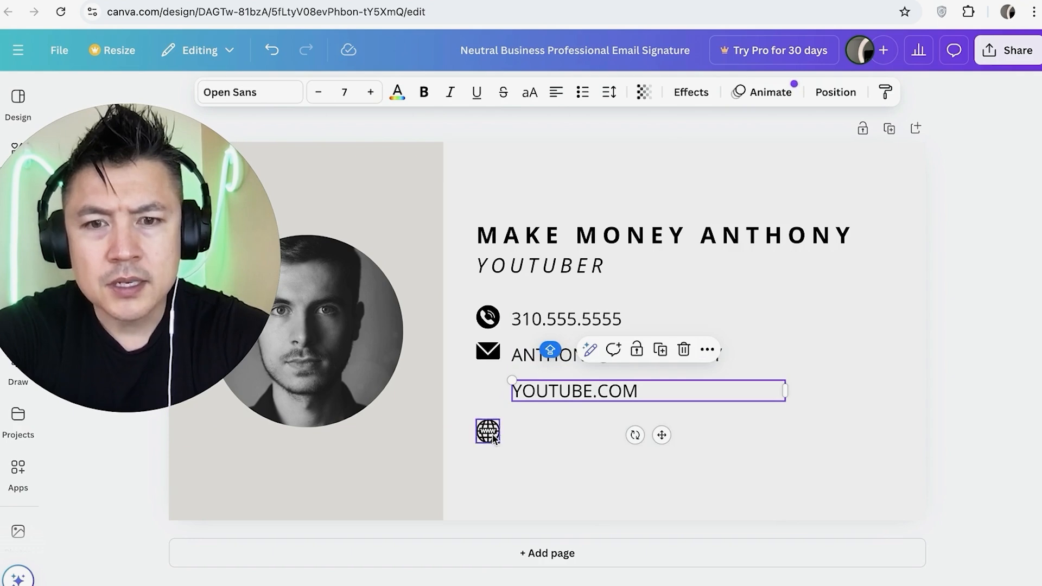
left_click_drag(492, 437, 493, 396)
left_click(620, 449)
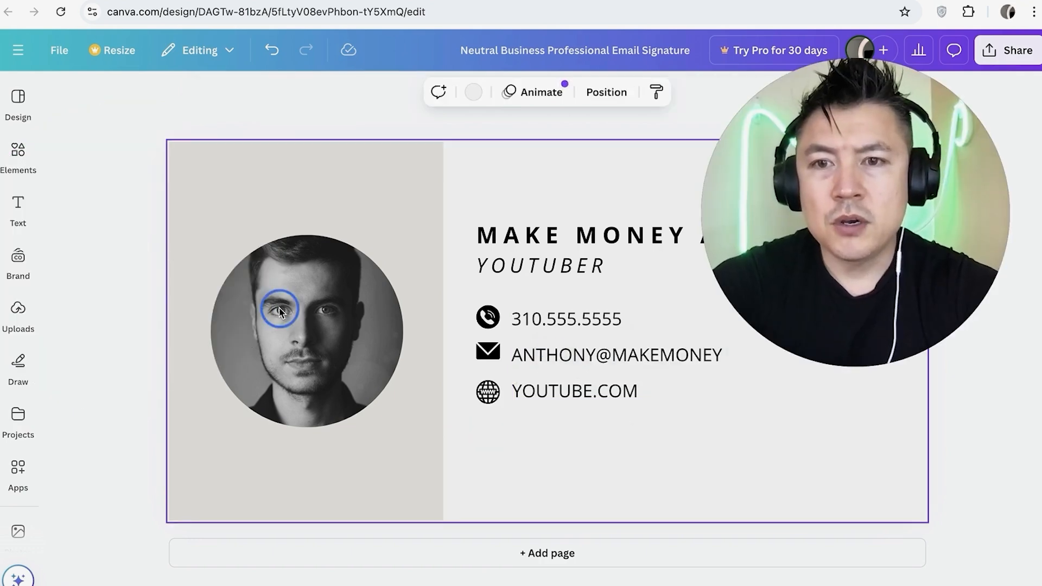
- Replace the placeholder portrait in the circular frame with the uploaded photo of the man leaning on a balustrade
left_click(279, 312)
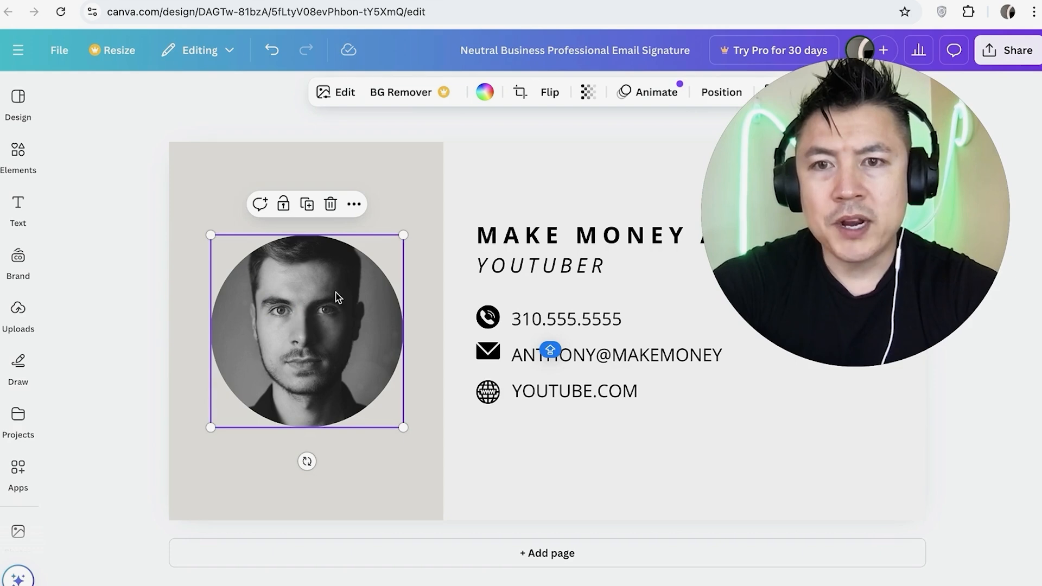
right_click(278, 304)
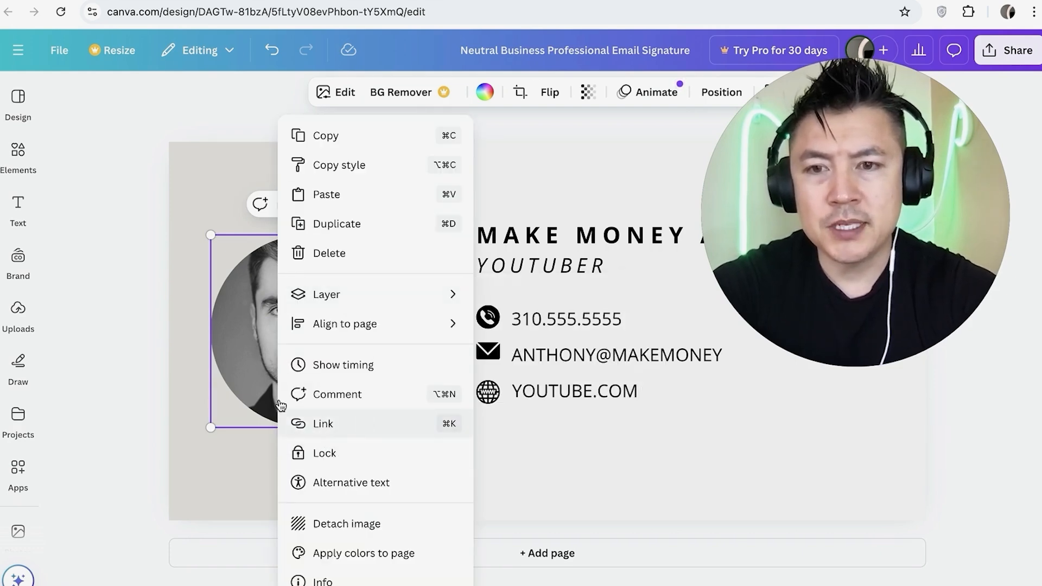
left_click(222, 340)
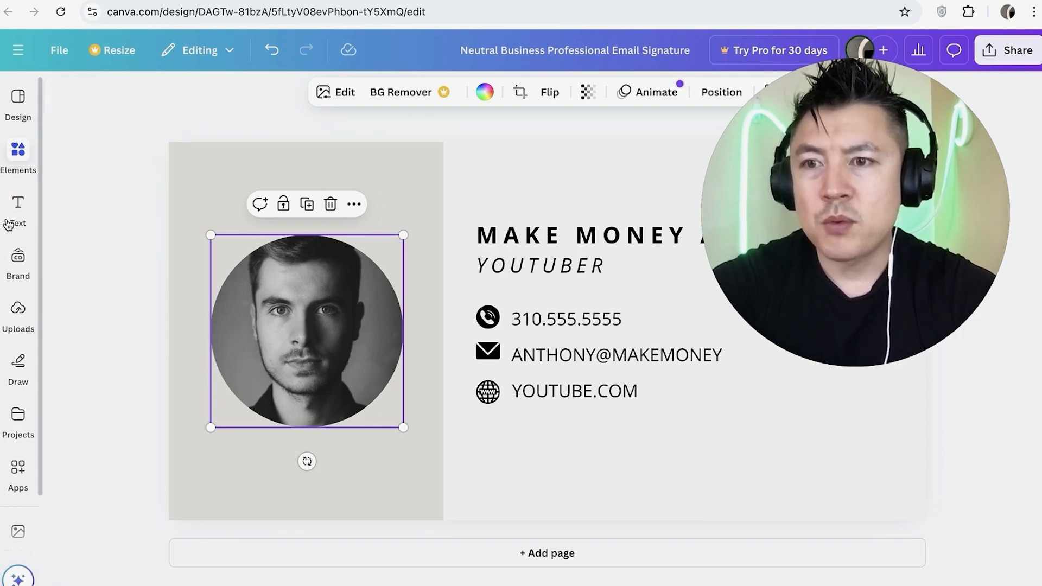
left_click(18, 321)
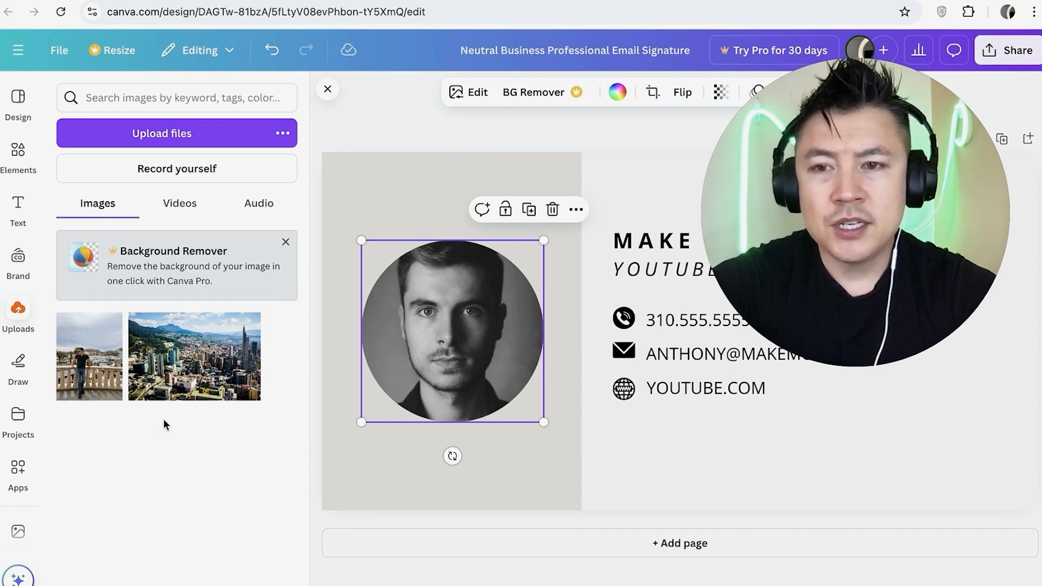
left_click_drag(85, 378, 390, 345)
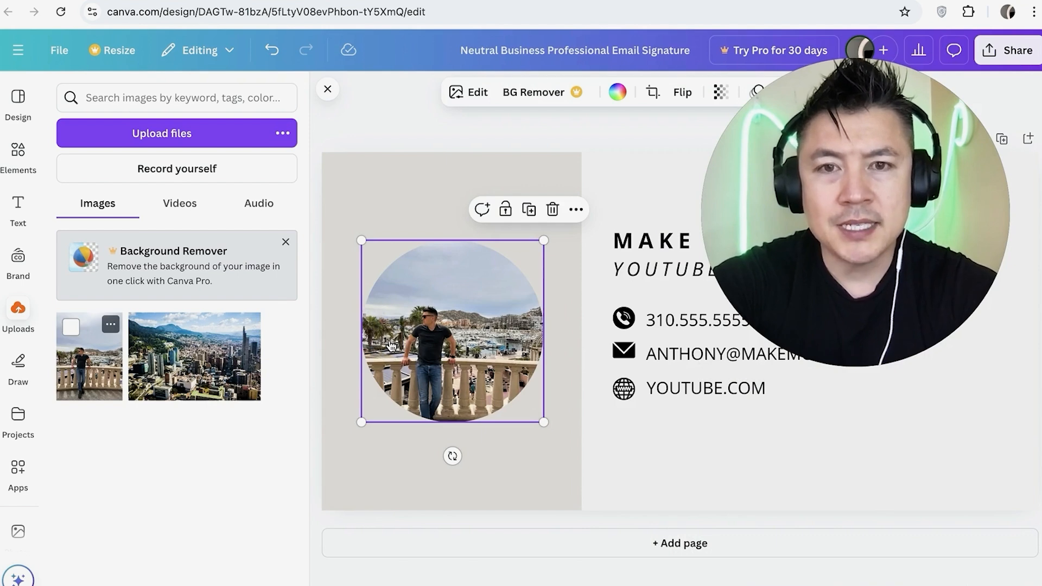
- Fill the gray rectangle behind the photo with light green
left_click(378, 205)
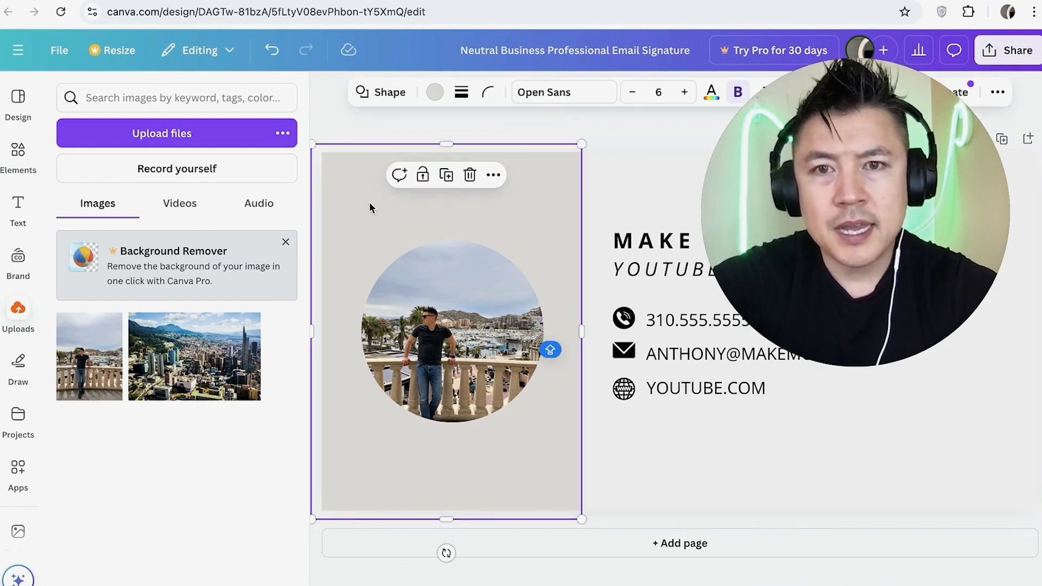
left_click(434, 94)
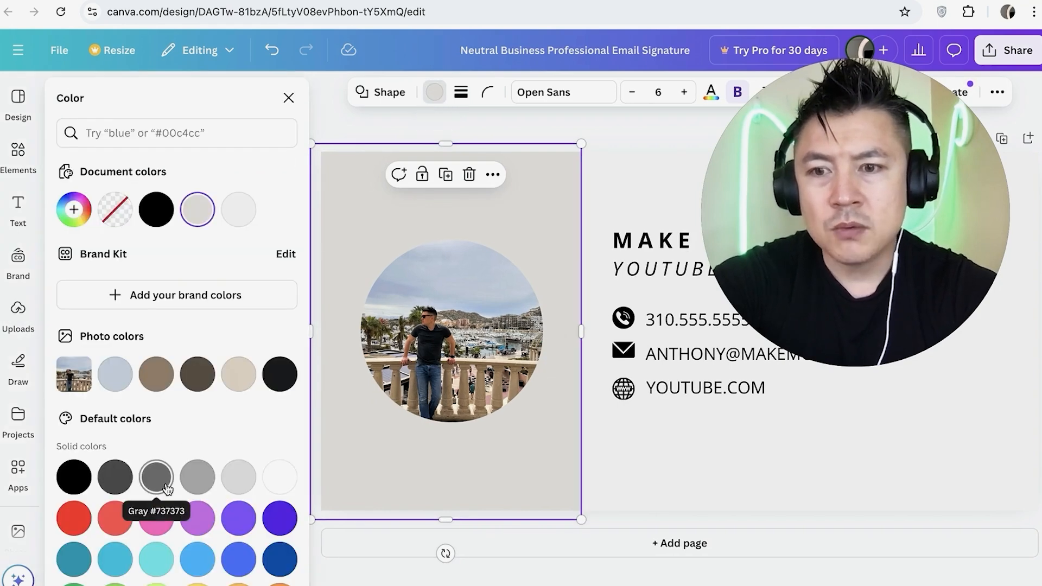
scroll(165, 489, "down", 2)
left_click(116, 548)
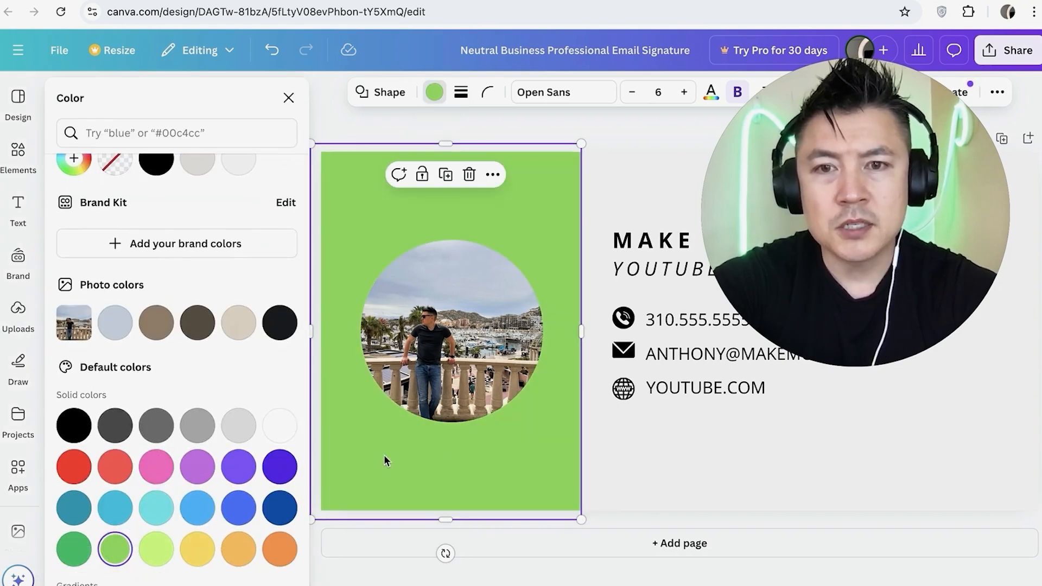
- Try a red page background, and set it back to the light gray document color
left_click(662, 440)
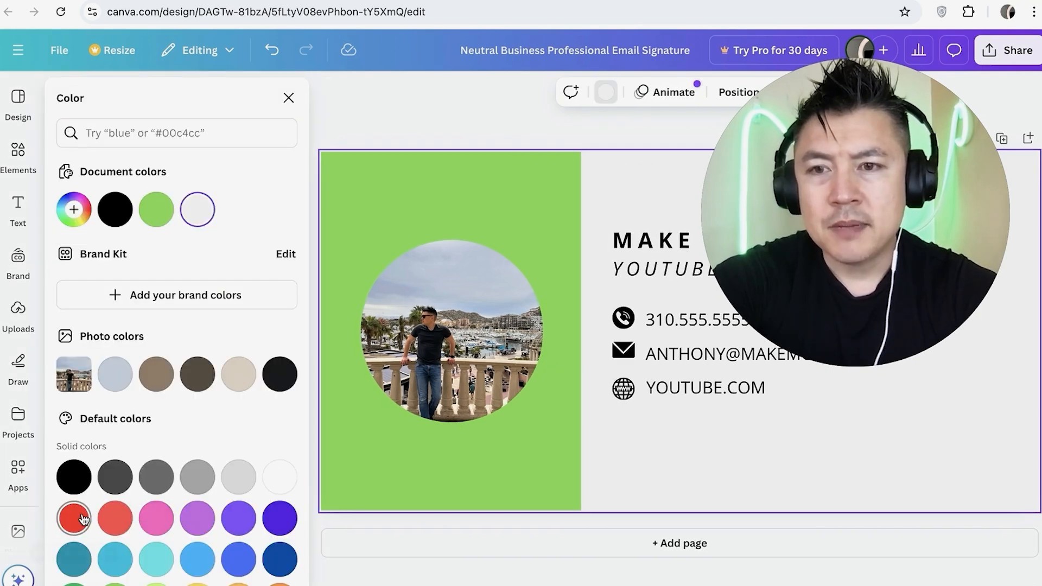
left_click(83, 520)
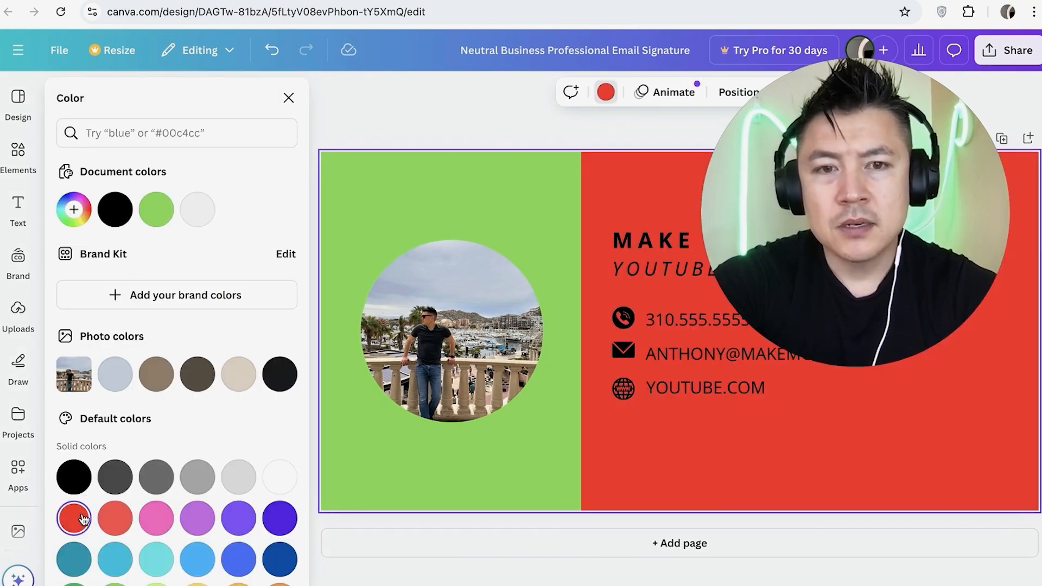
left_click(197, 209)
left_click(485, 220)
left_click(627, 462)
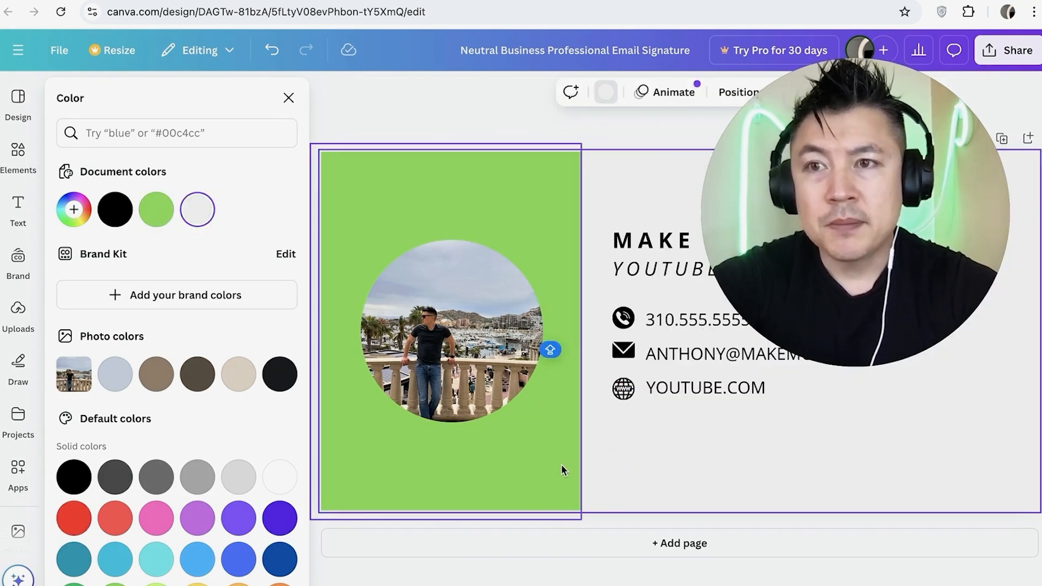
- Add the phone handset graphic, shrink it into the green panel's upper-left corner and rotate it about 45 degrees clockwise
left_click(14, 157)
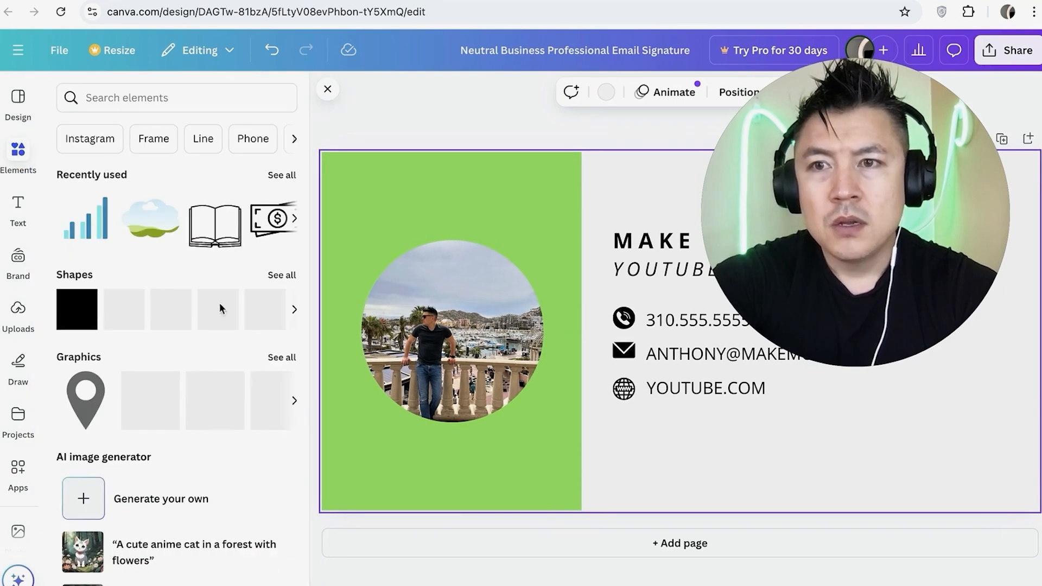
scroll(164, 305, "down", 1)
scroll(162, 304, "down", 2)
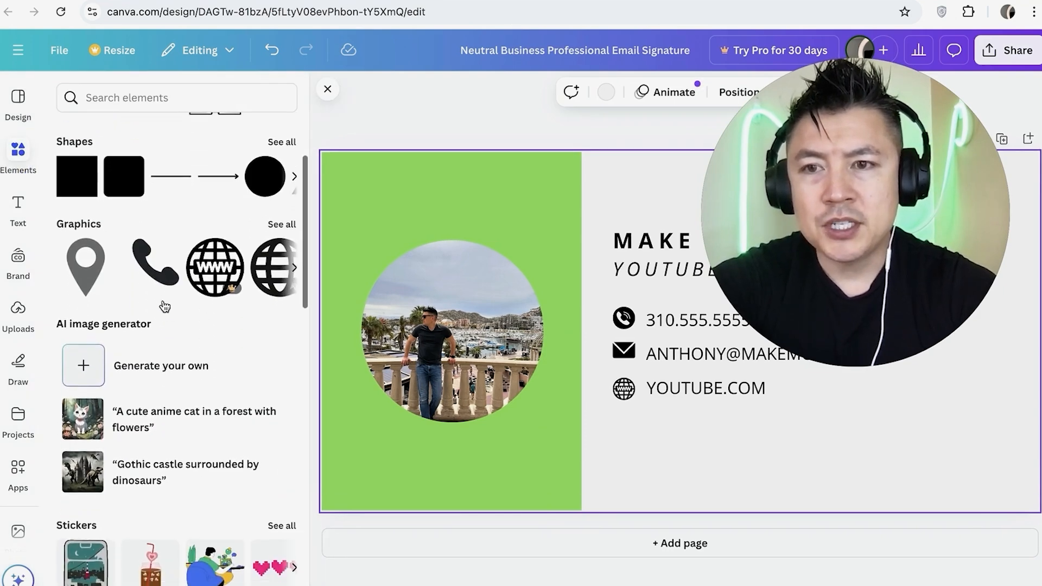
scroll(163, 301, "up", 3)
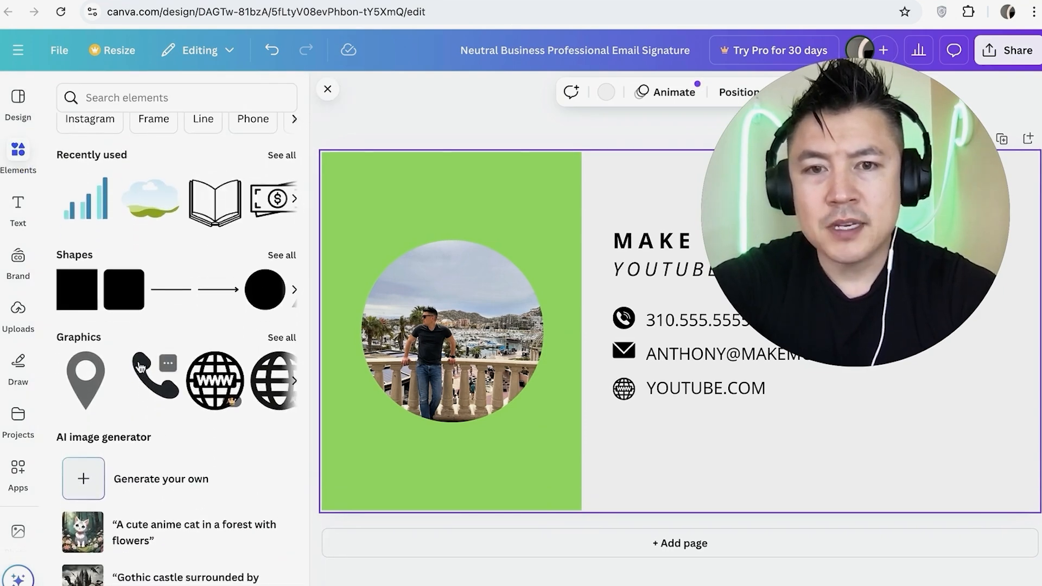
left_click_drag(147, 401, 375, 334)
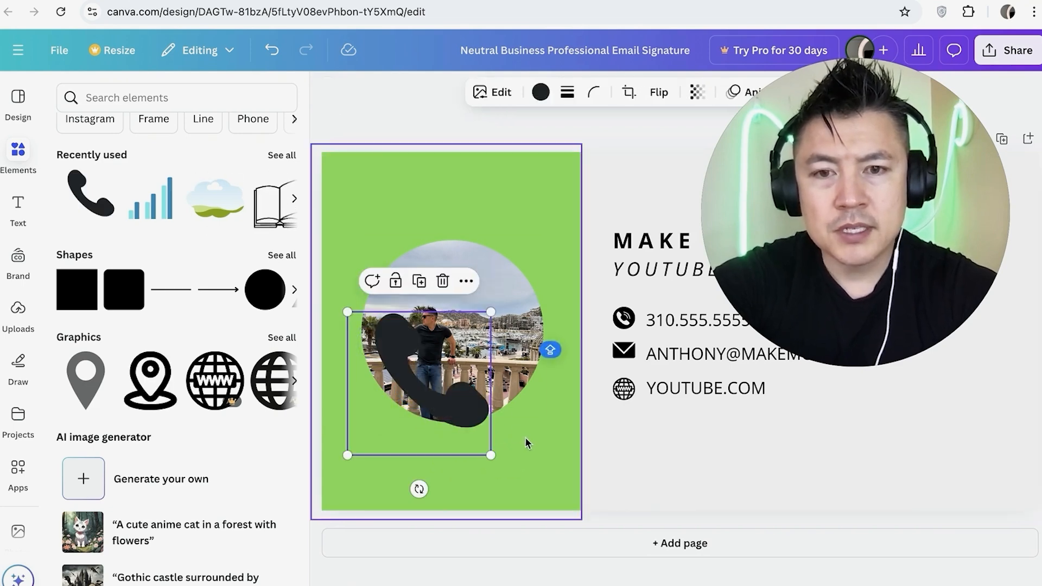
left_click_drag(490, 455, 359, 202)
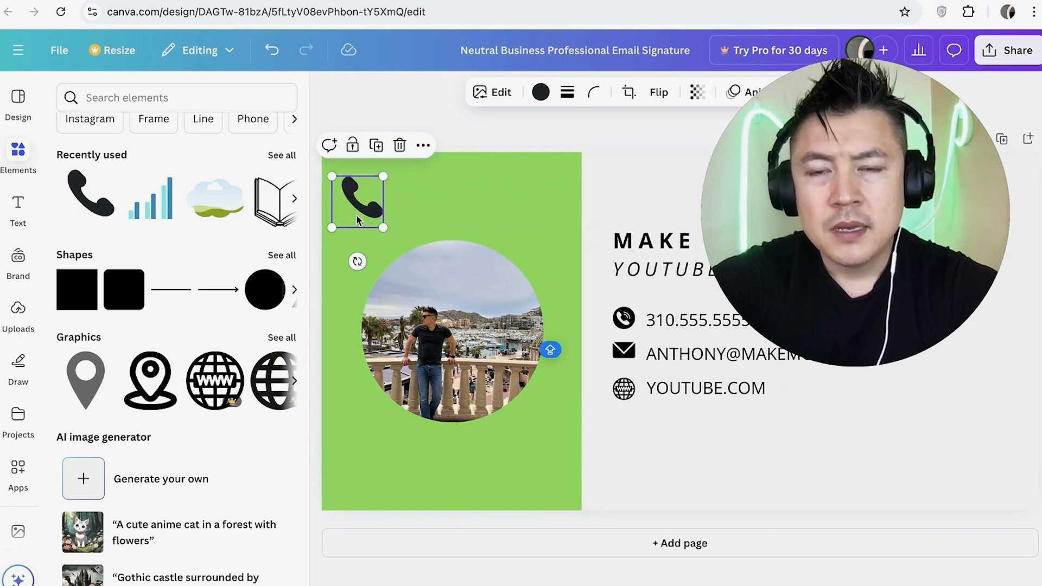
left_click_drag(354, 263, 300, 256)
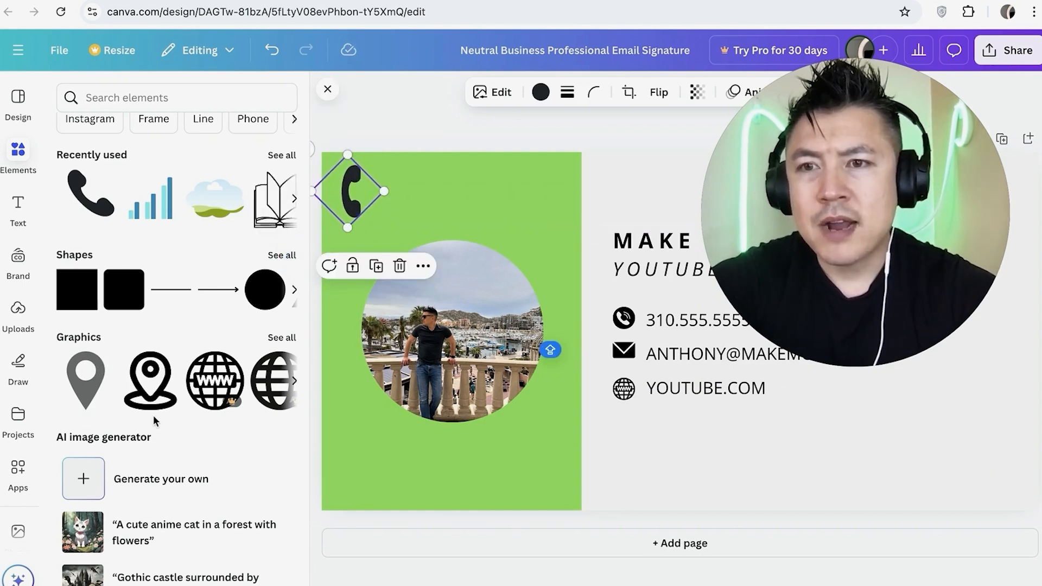
- Add the sticker of a person working on a blue beanbag, shrink it and place it in the design's lower-right corner
scroll(153, 415, "down", 6)
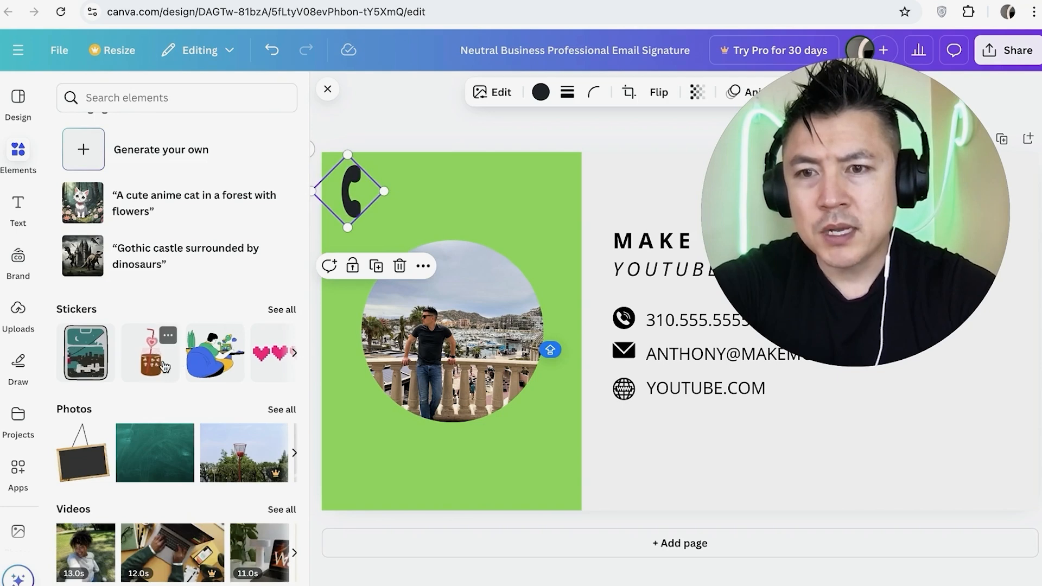
left_click(233, 365)
left_click_drag(232, 365, 520, 279)
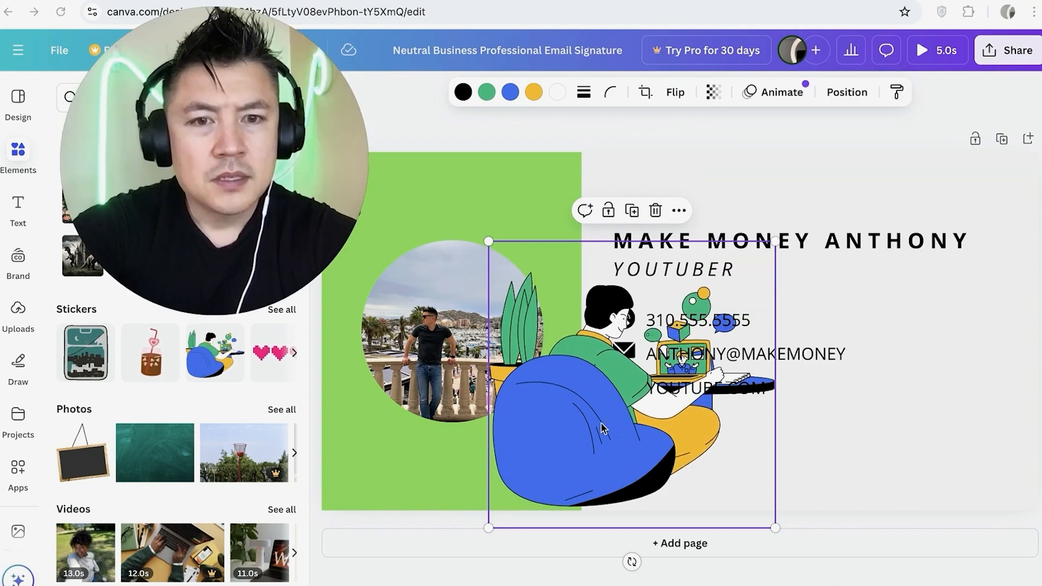
left_click_drag(616, 405, 781, 338)
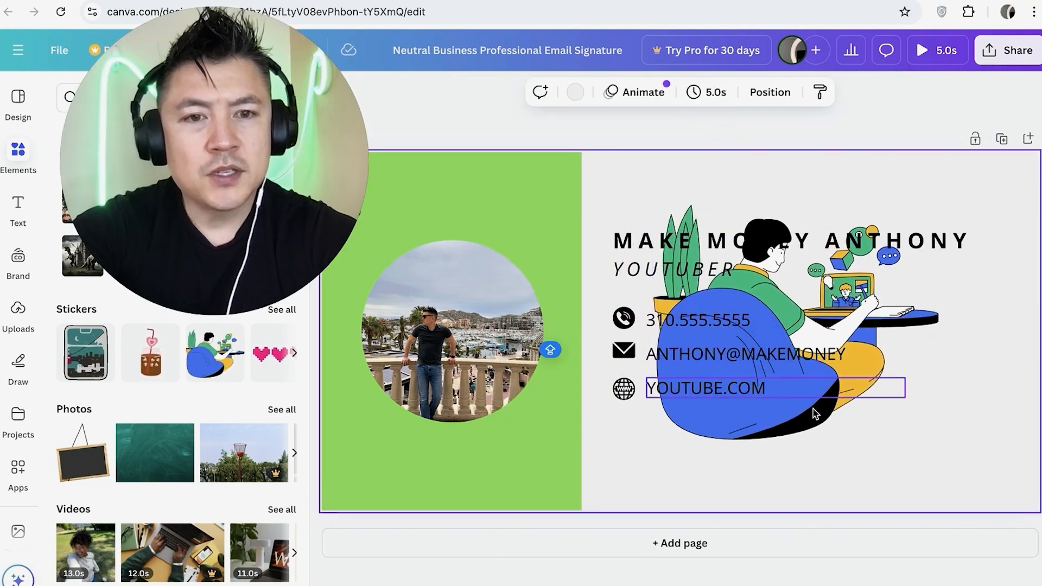
left_click(816, 428)
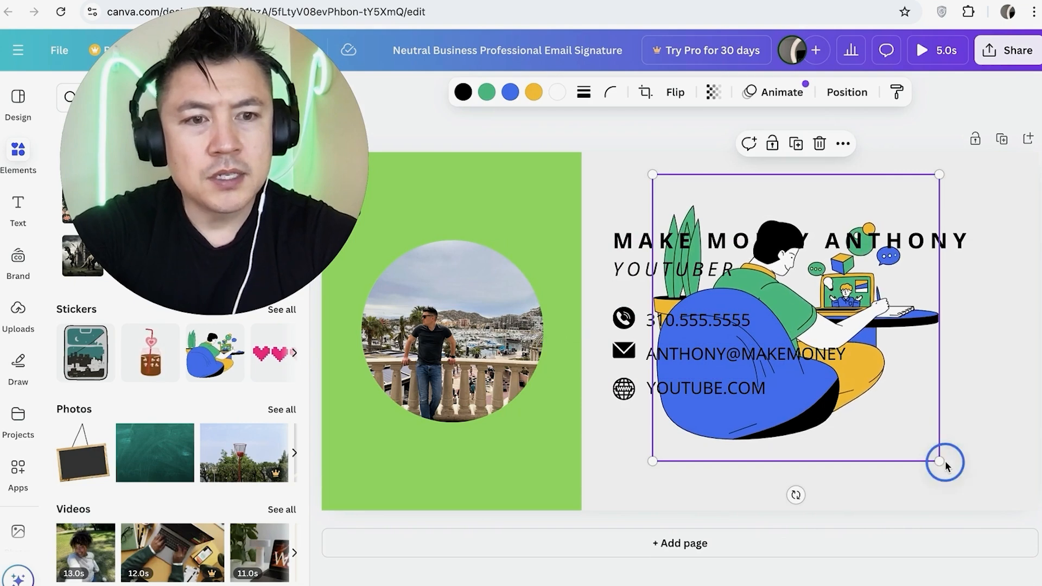
left_click_drag(941, 462, 753, 322)
left_click_drag(711, 239, 973, 425)
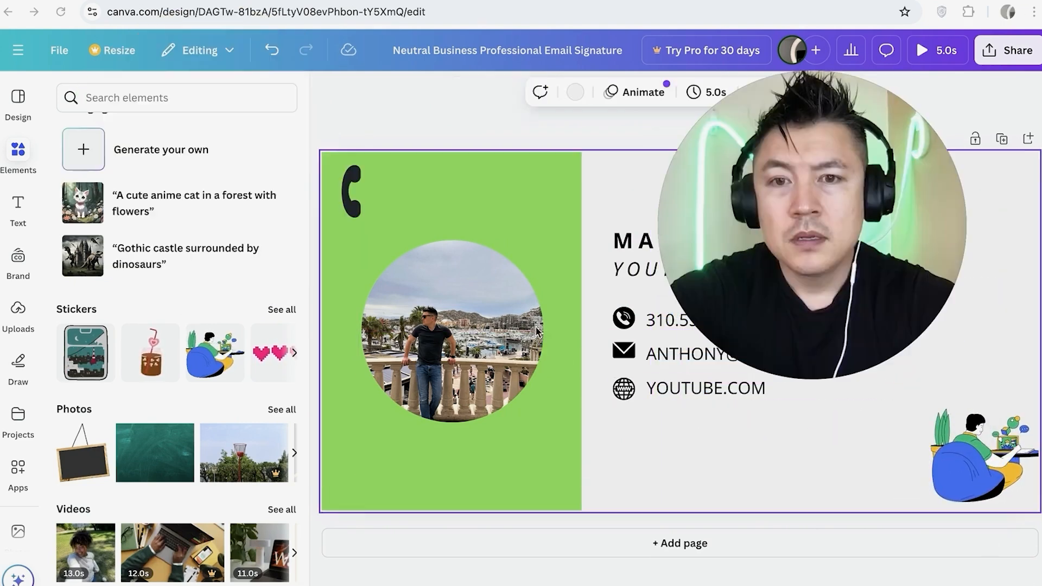
- Delete the photo and its circular frame from the green panel
left_click(467, 298)
key("Delete")
left_click(462, 309)
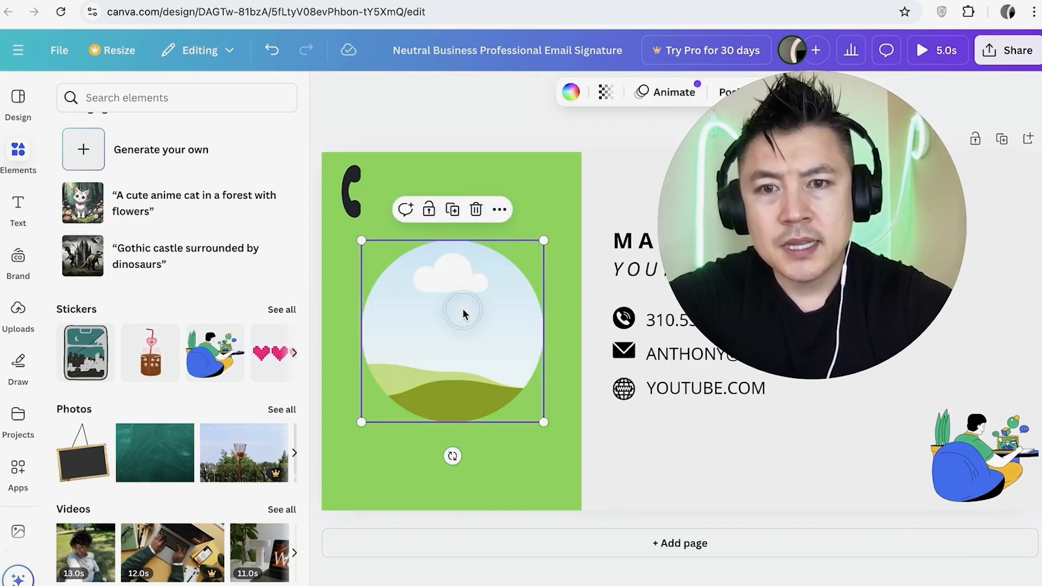
key("Delete")
- Find the blob-shaped frames and place the first one on the green panel
scroll(232, 298, "up", 6)
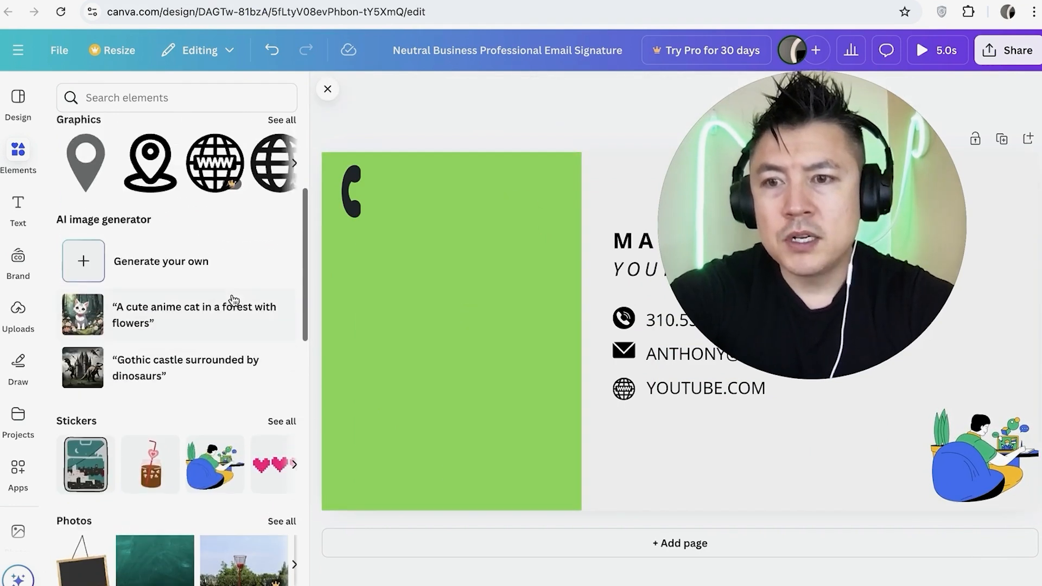
scroll(217, 312, "down", 10)
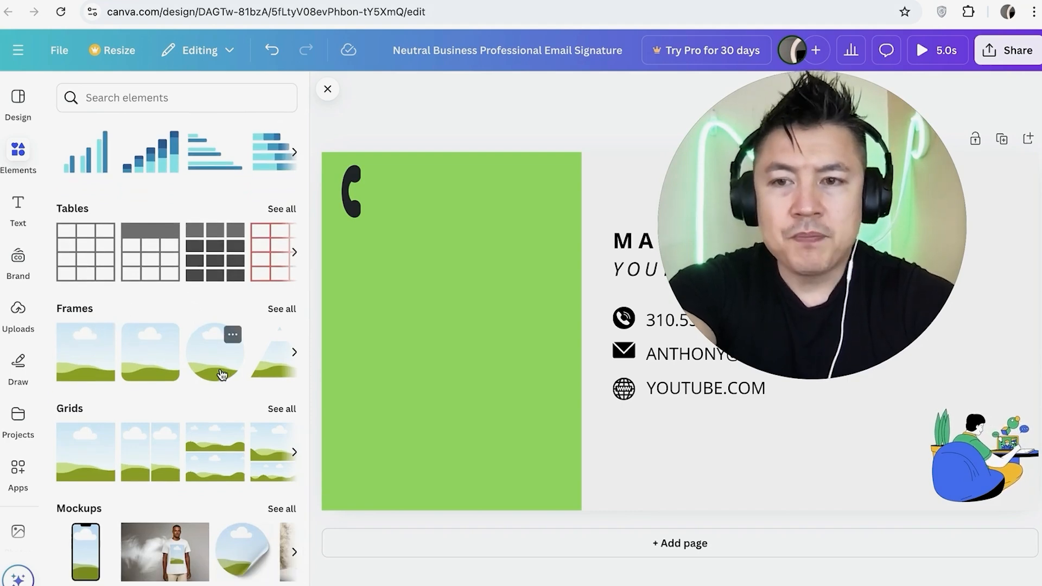
left_click(293, 350)
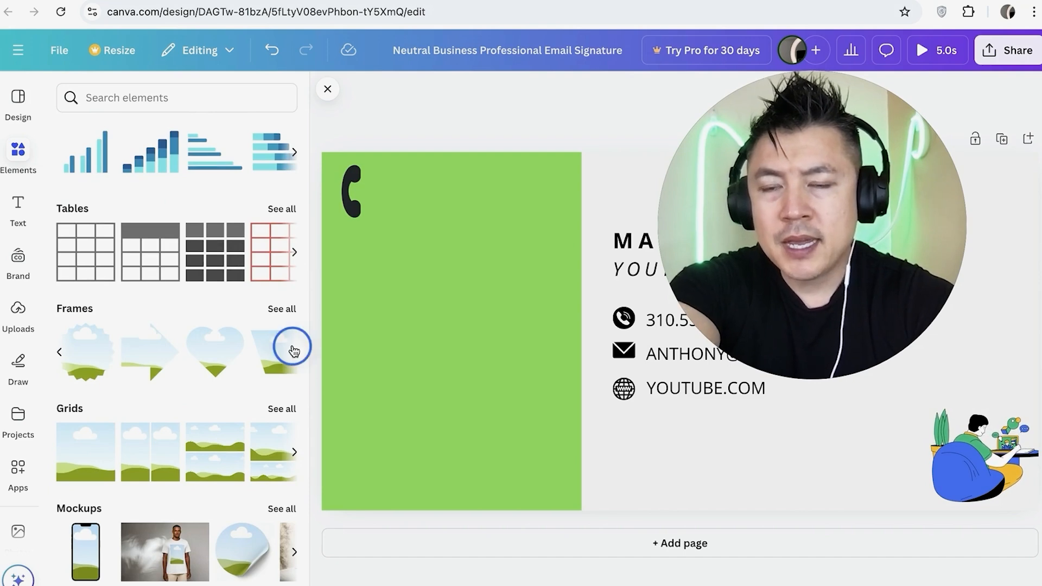
left_click(282, 309)
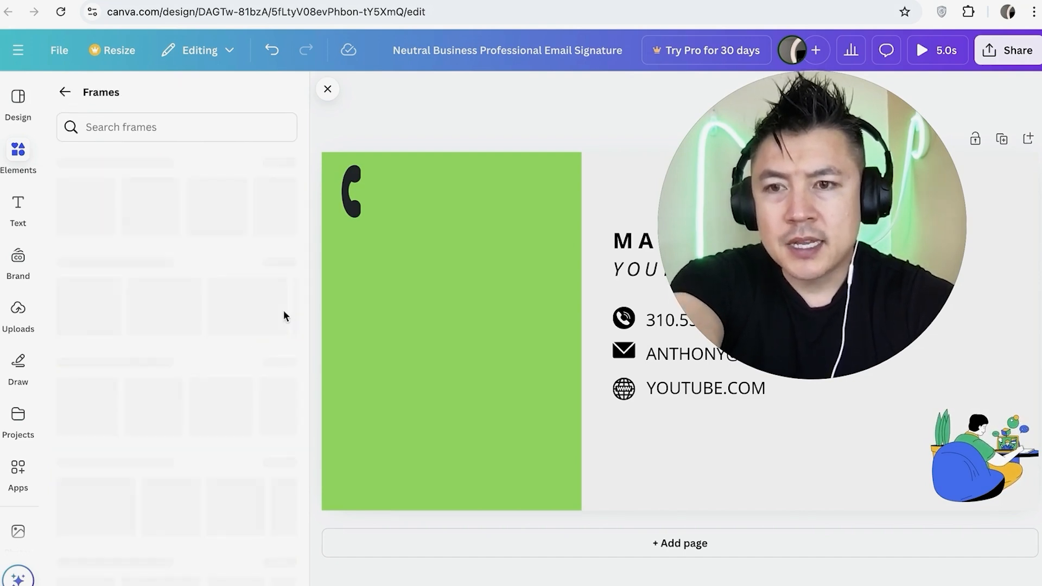
scroll(180, 383, "down", 6)
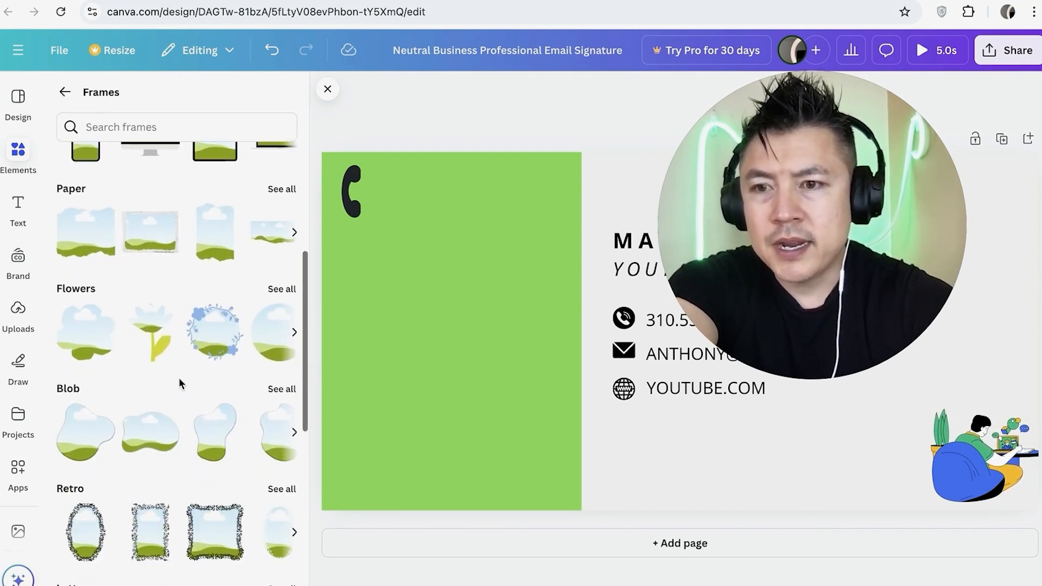
left_click_drag(76, 424, 376, 237)
- Fill the blob frame on the green panel with the uploaded photo of the man leaning on the balustrade
left_click(19, 314)
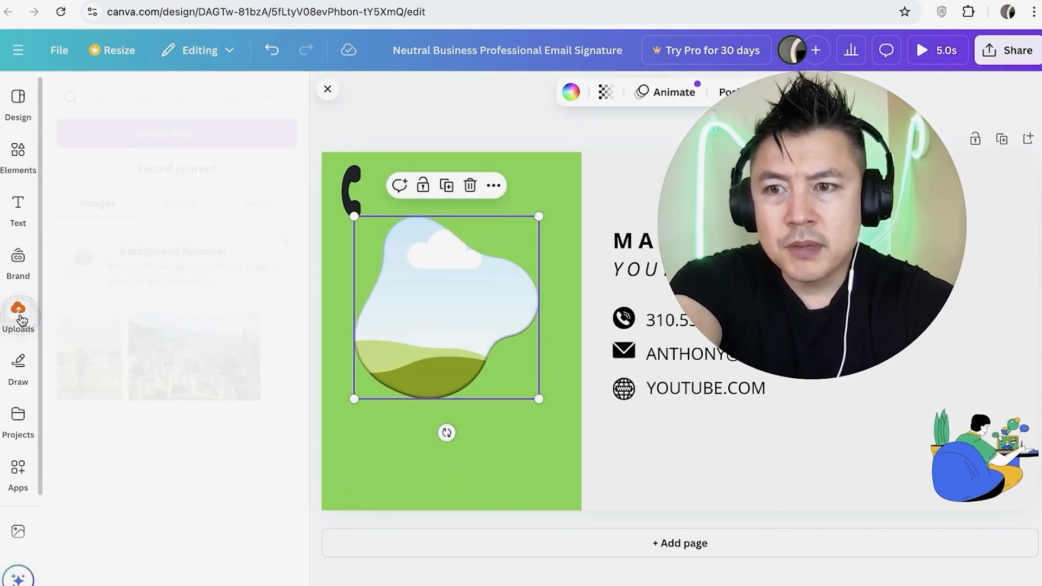
left_click_drag(89, 356, 445, 309)
left_click(497, 422)
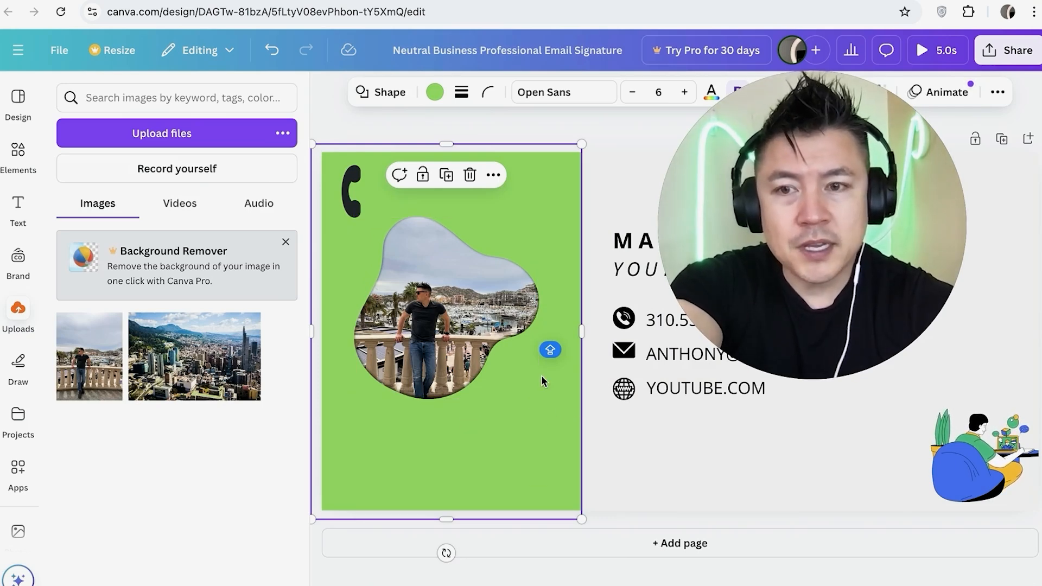
left_click(505, 441)
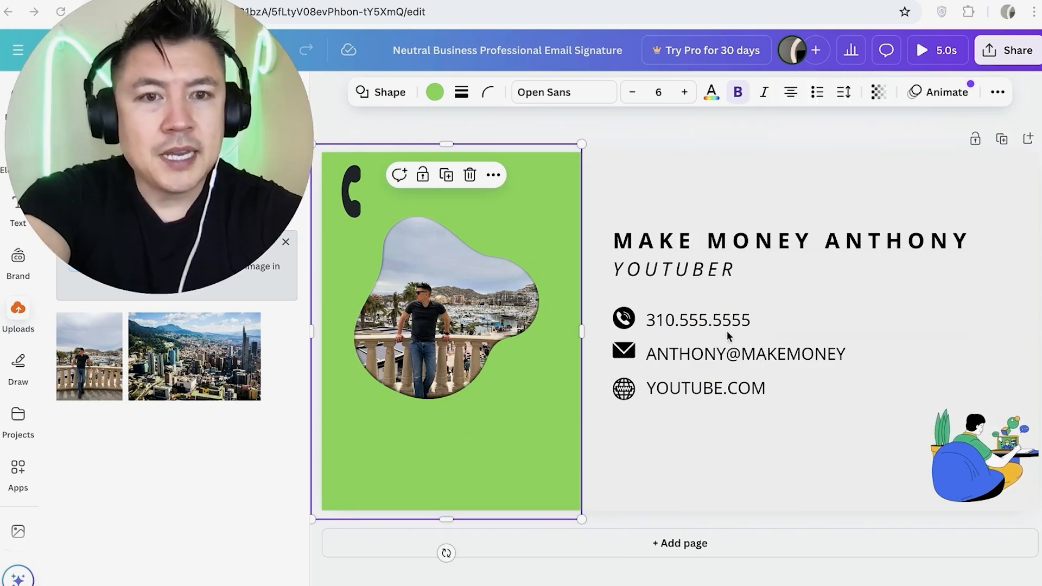
left_click(756, 215)
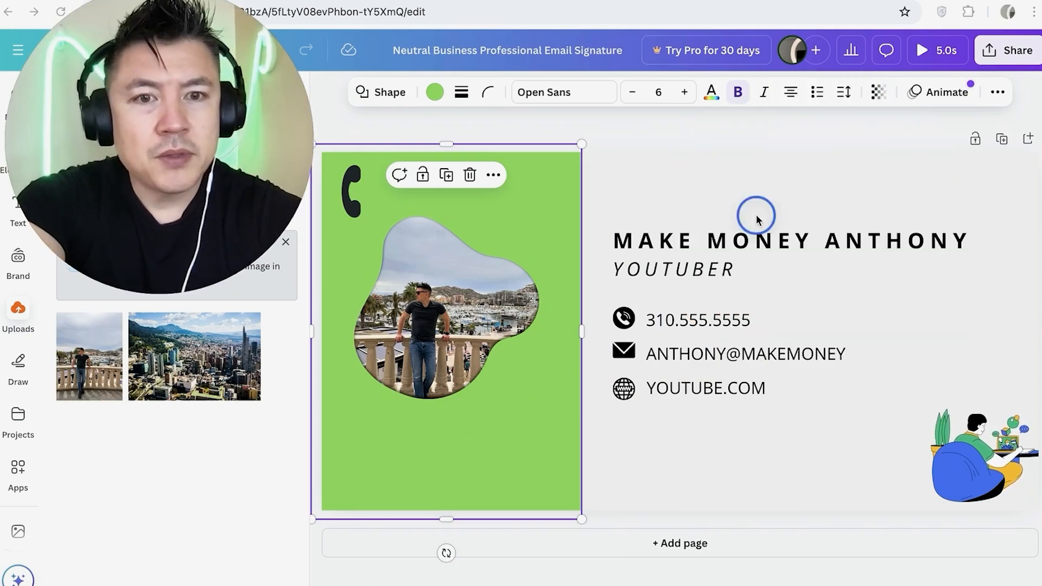
left_click(635, 208)
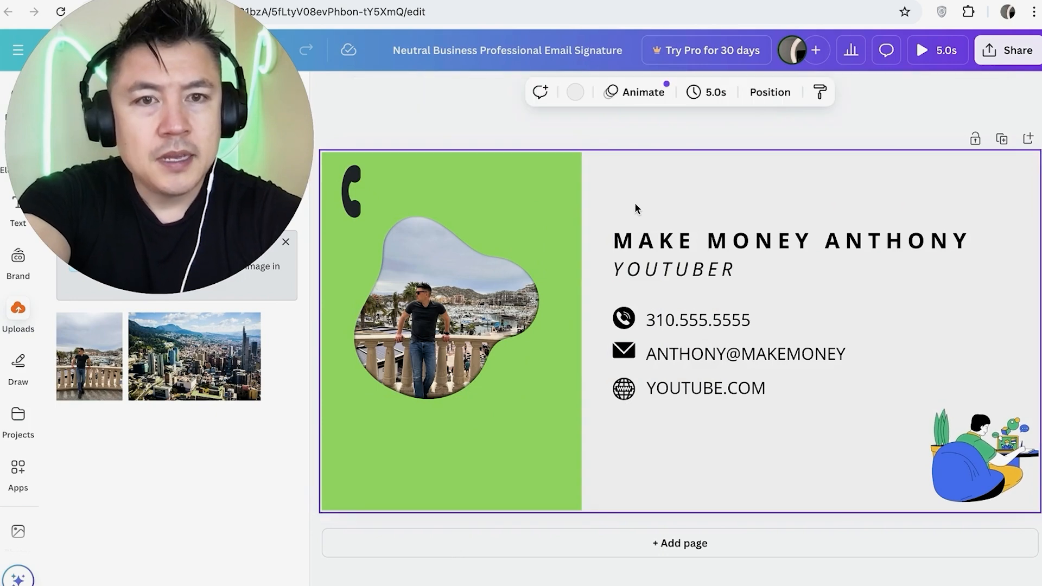
- Rename the design with the owner's first name followed by "EMAIL SIGNATURE"
left_click(481, 50)
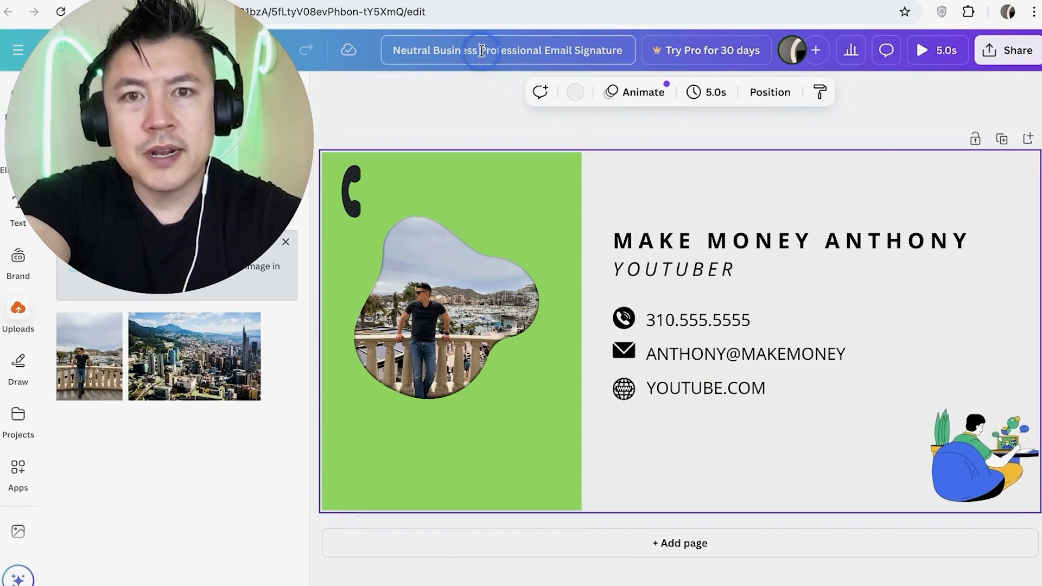
type("AN")
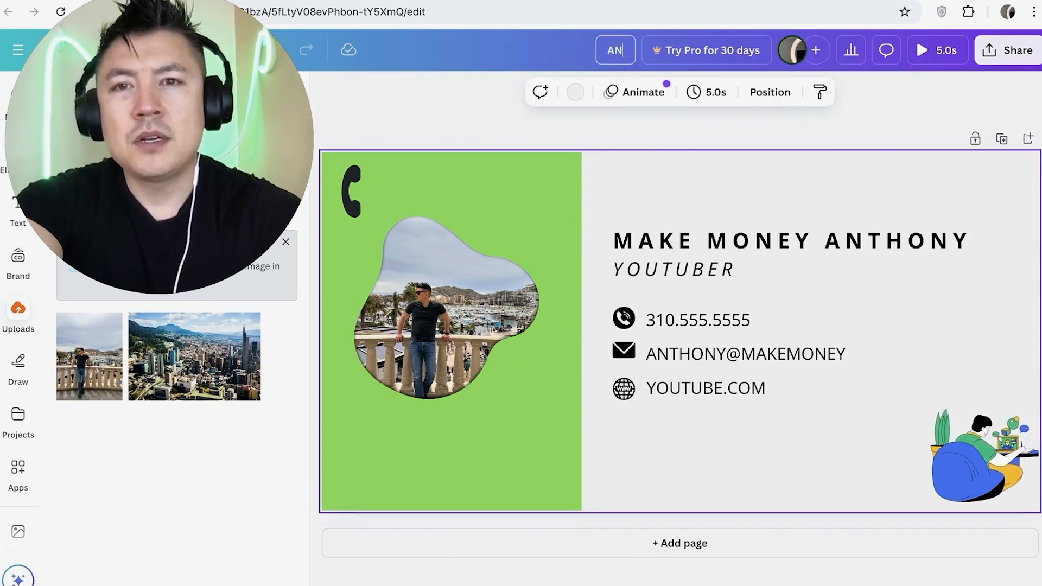
type("THONY EMAIL SIGNATURE")
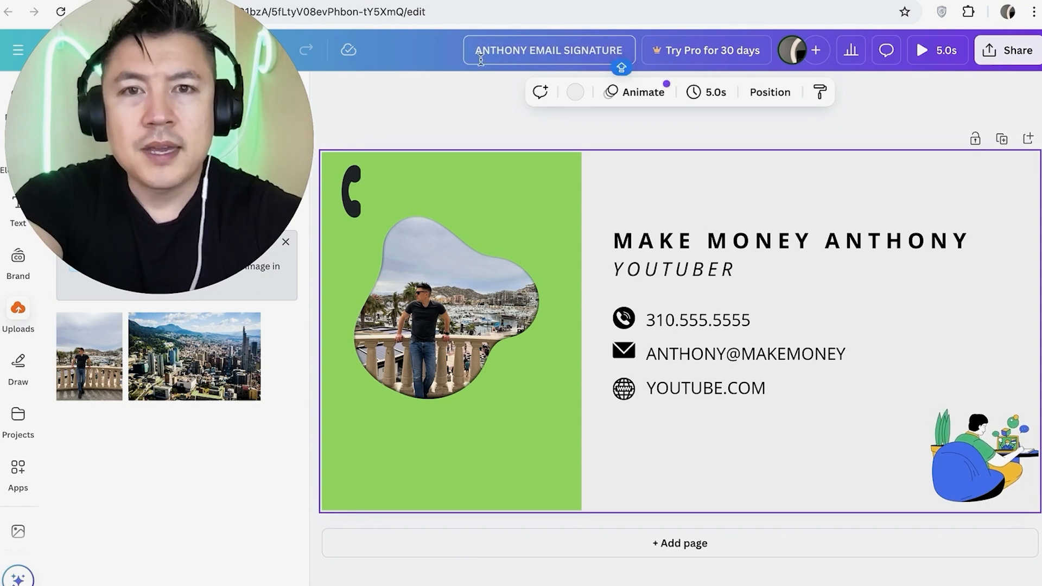
left_click(485, 122)
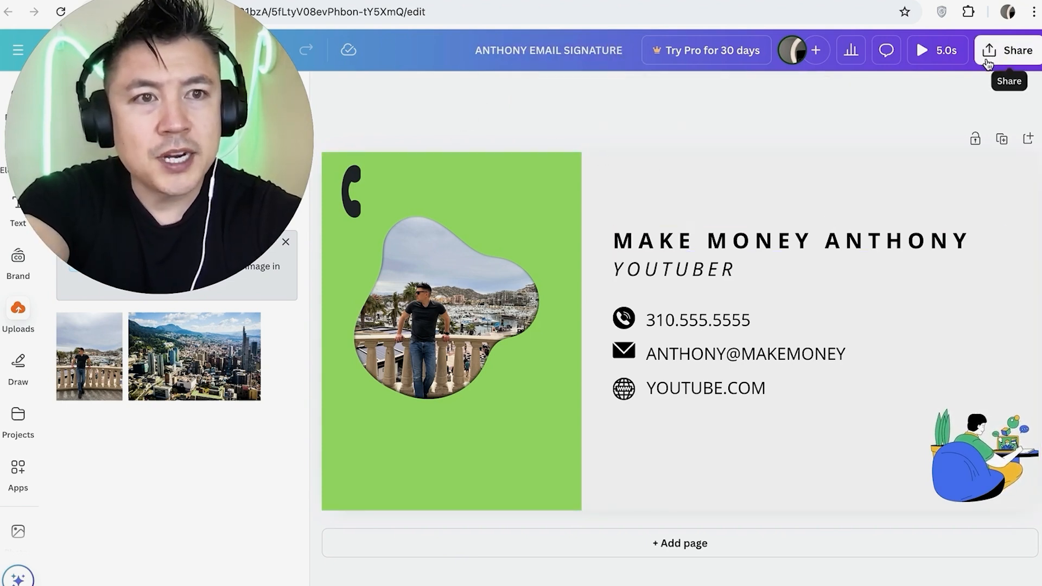
- Download the design as a PNG and make the exported image's preview window taller and move it up to inspect the signature
left_click(987, 64)
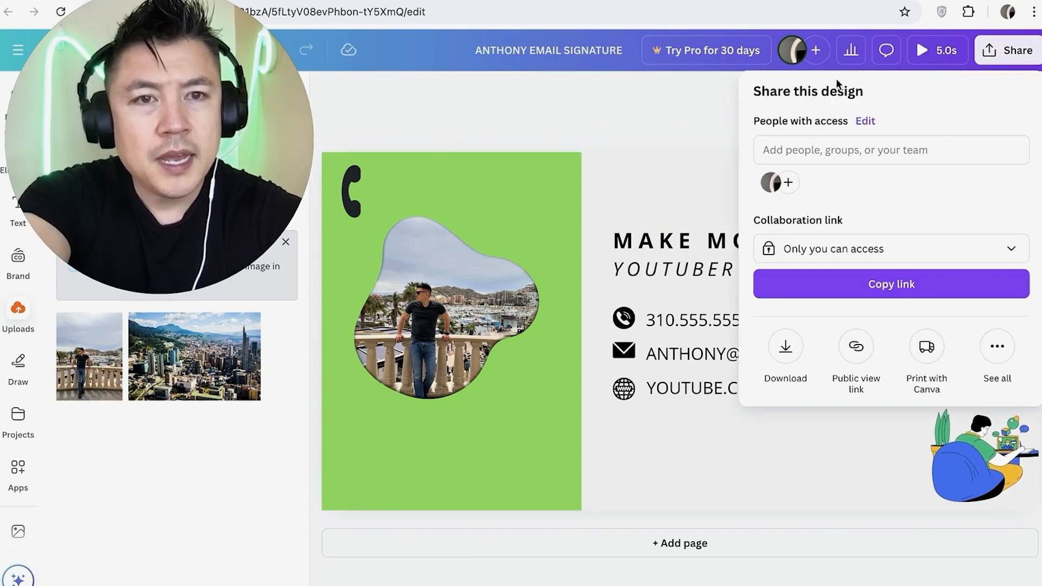
left_click(785, 350)
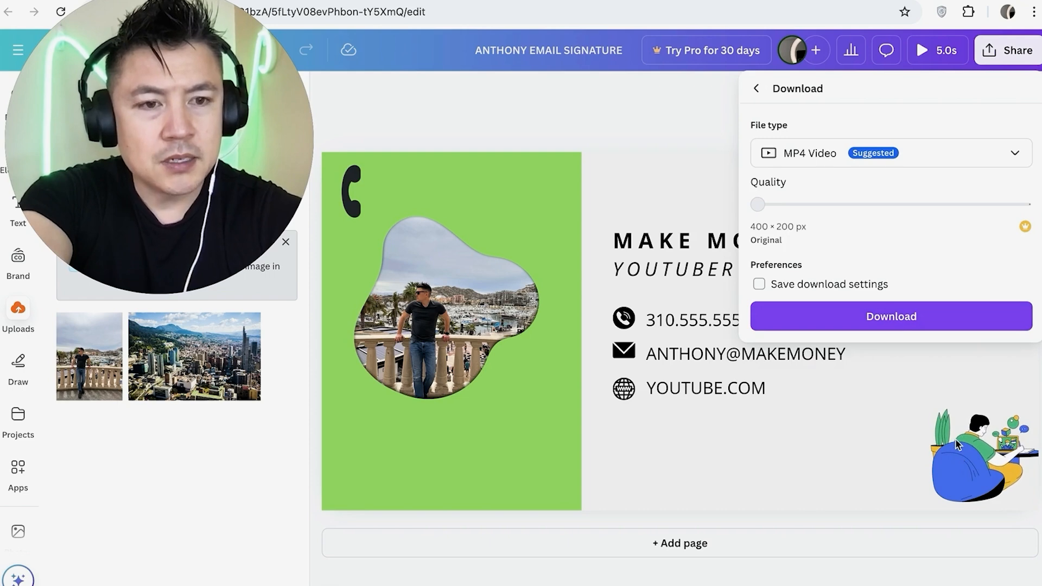
left_click(986, 151)
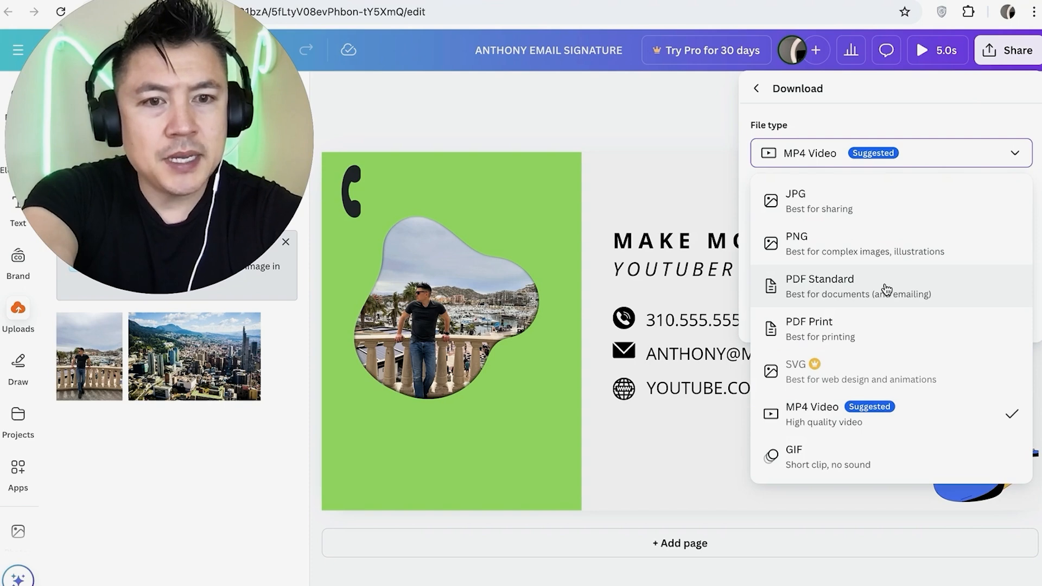
left_click(833, 245)
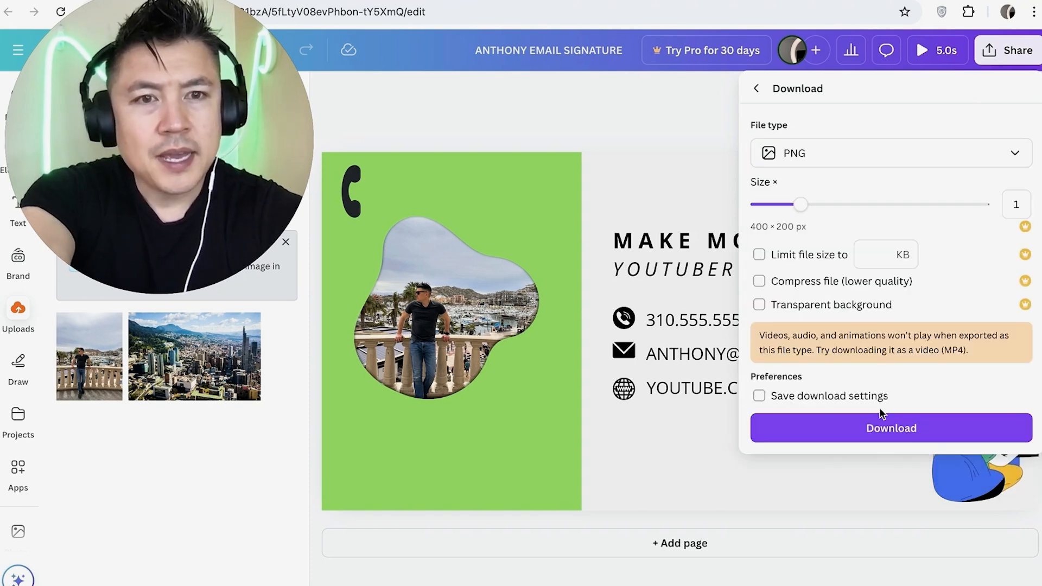
left_click(851, 431)
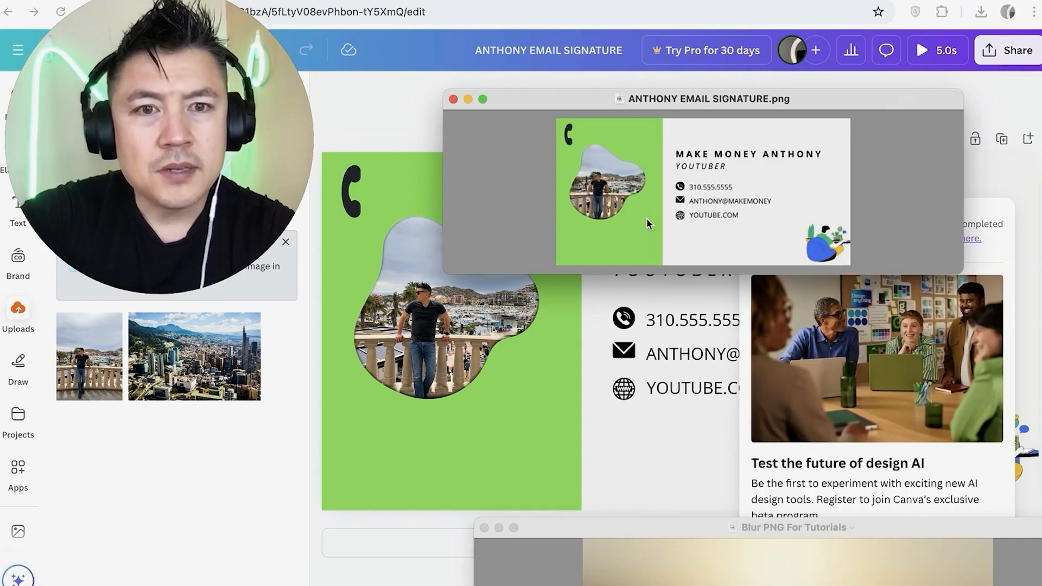
mouse_move(448, 271)
left_mouse_down()
mouse_move(309, 442)
mouse_move(481, 372)
left_mouse_up()
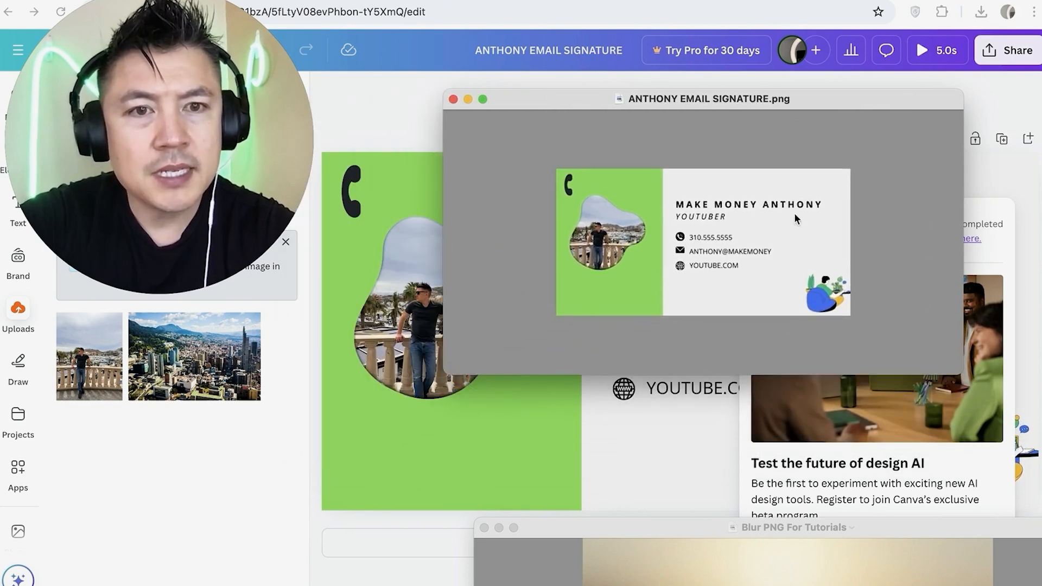
left_click_drag(887, 93, 922, 14)
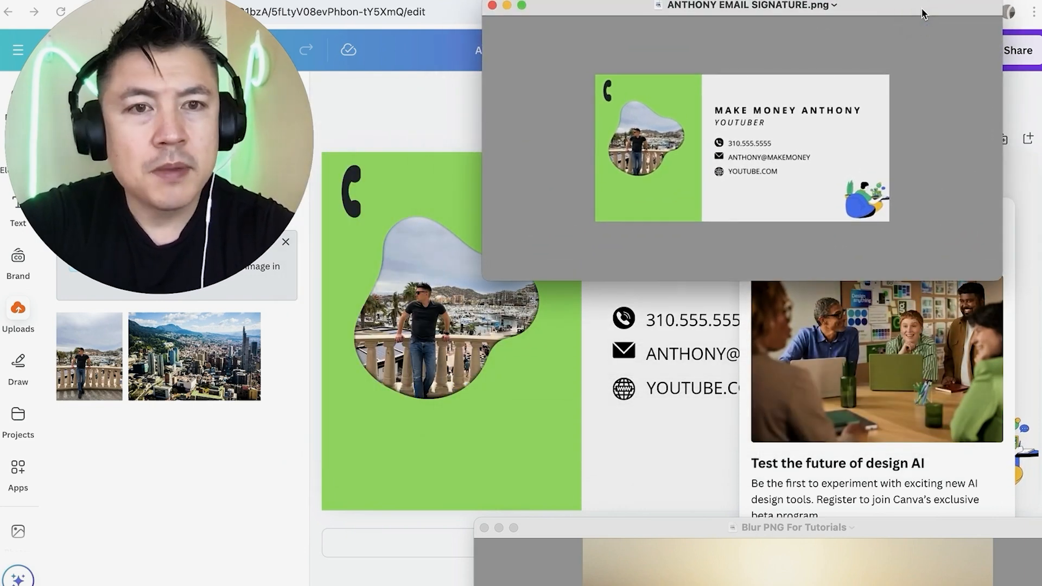